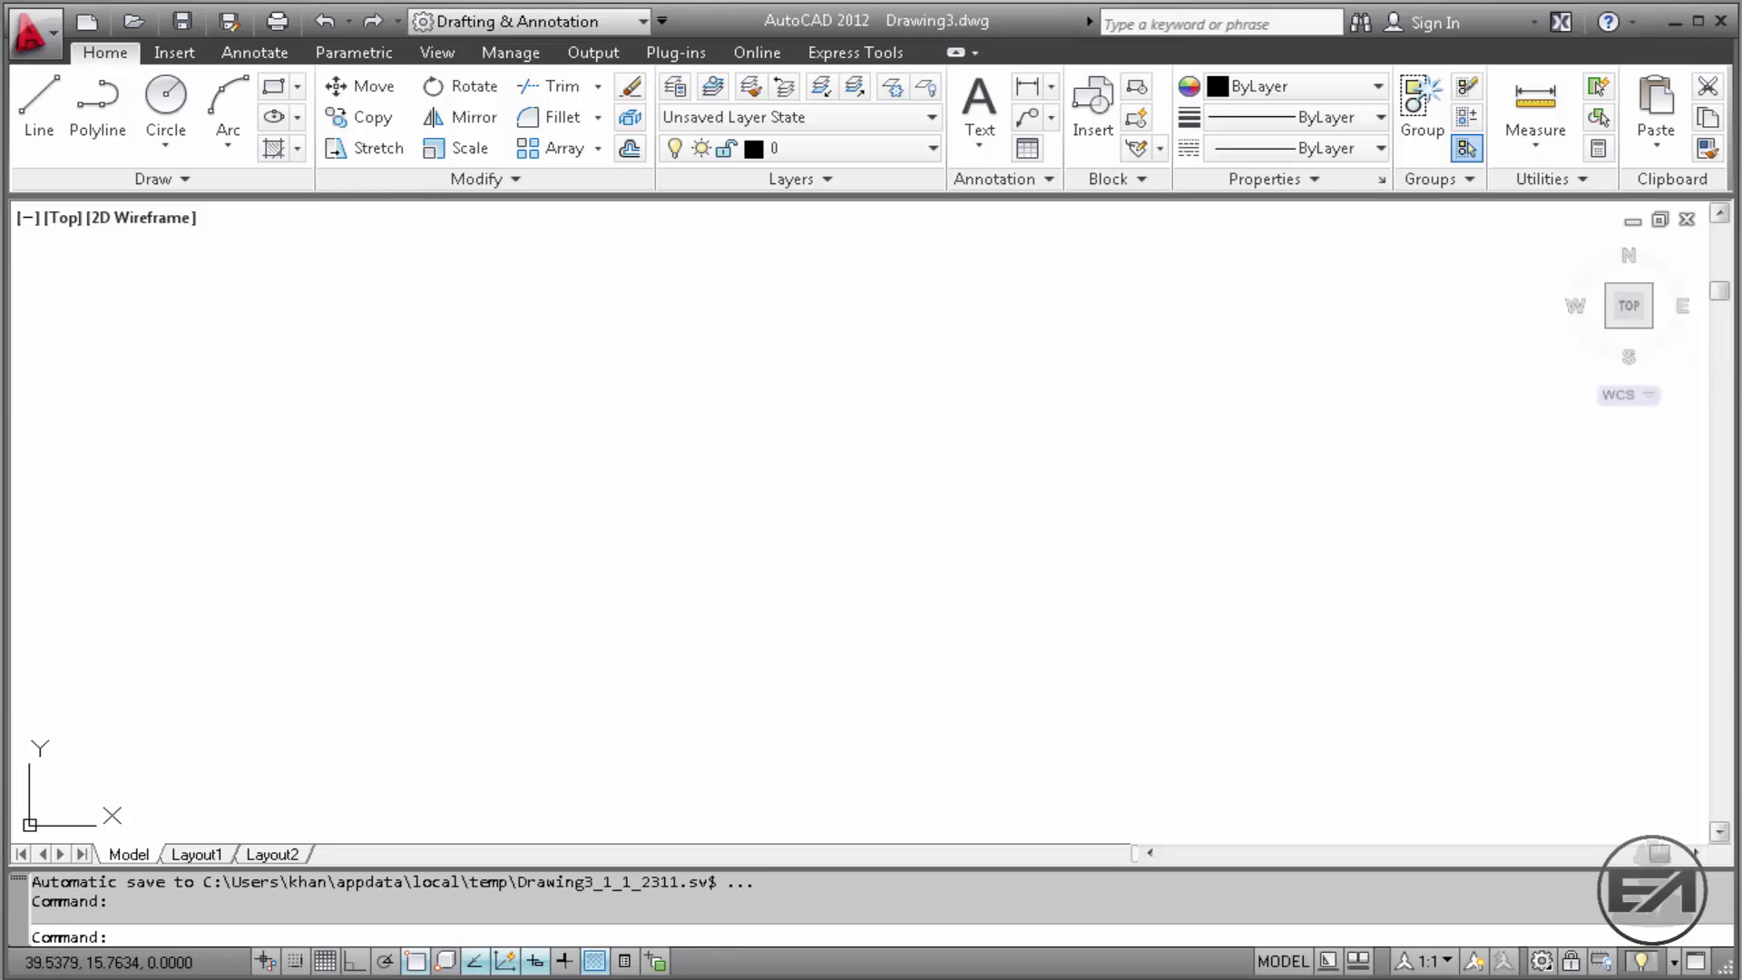
Discard blank Drawing3 without saving and start a new drawing from the Engineering Aid template
left_click(1688, 218)
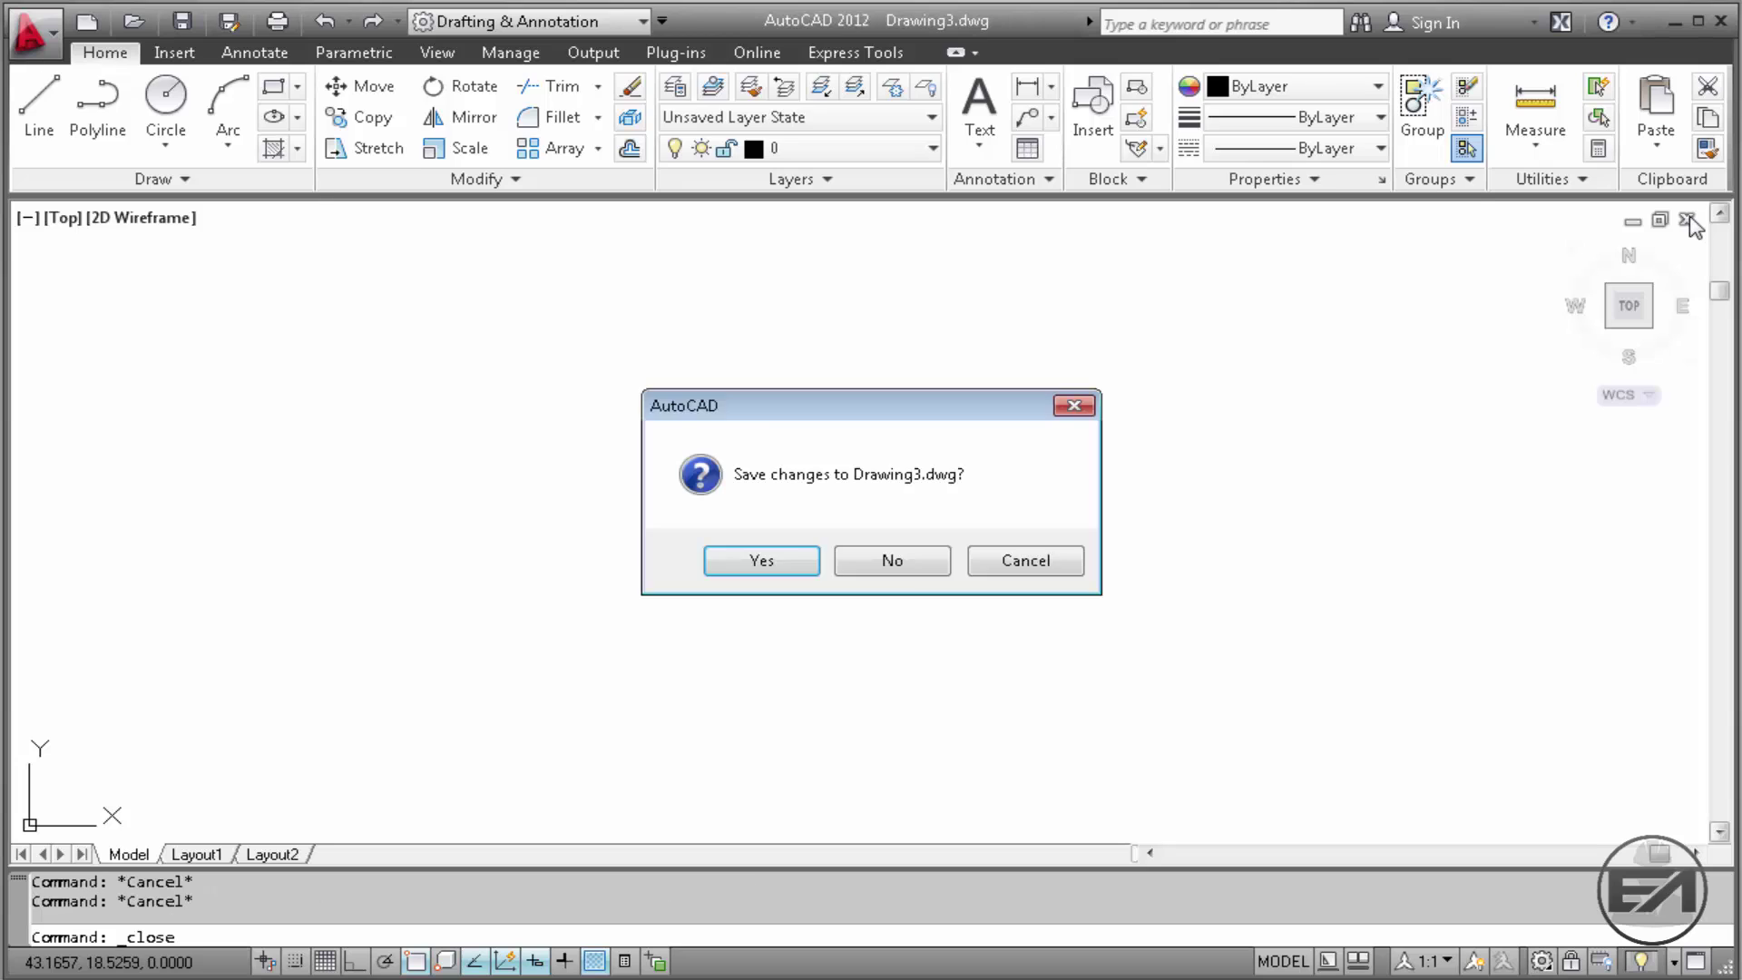
left_click(892, 561)
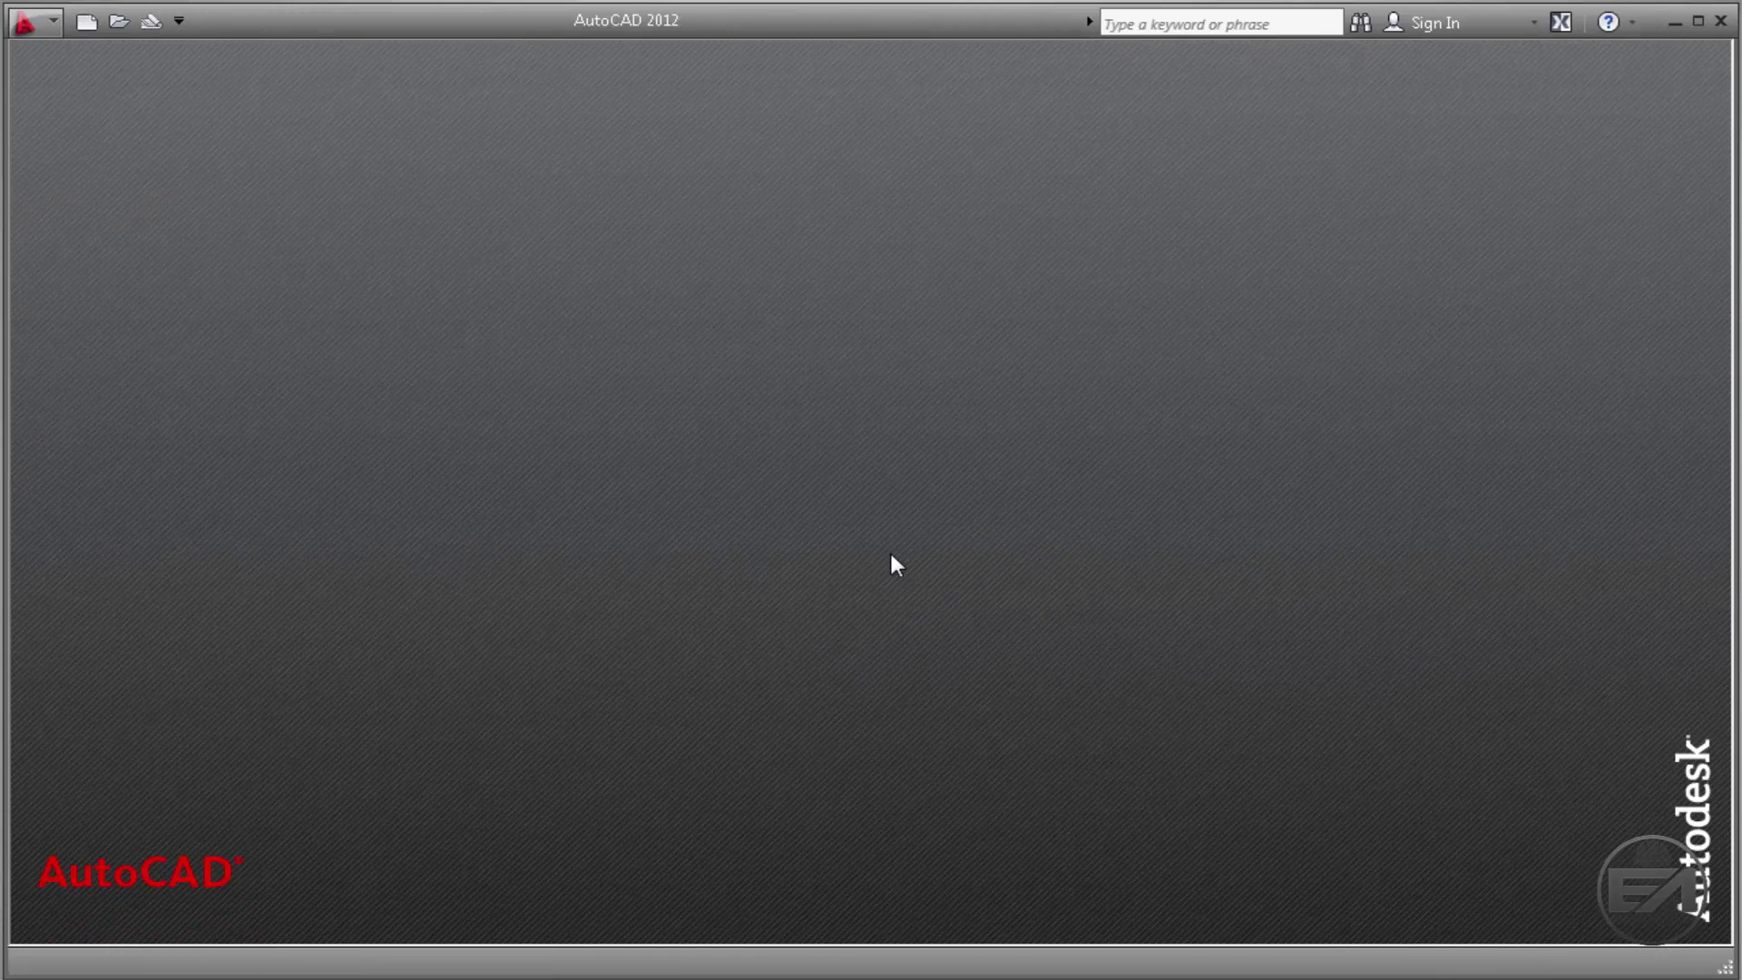
left_click(87, 22)
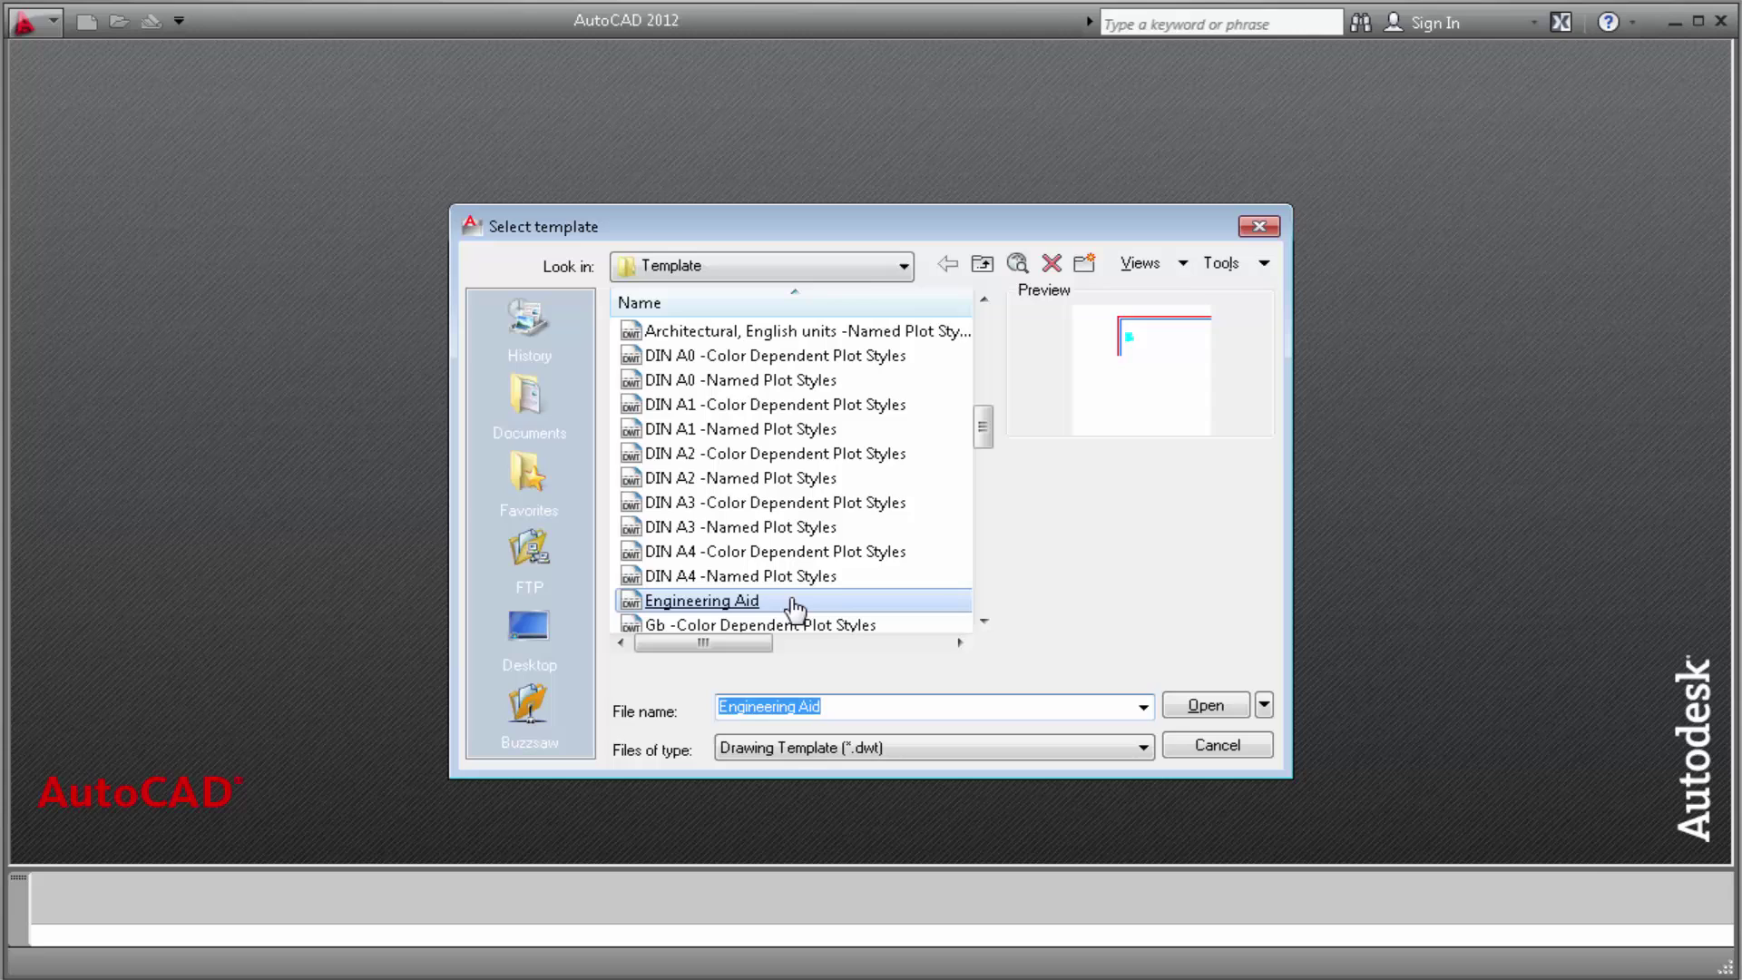
double_click(794, 611)
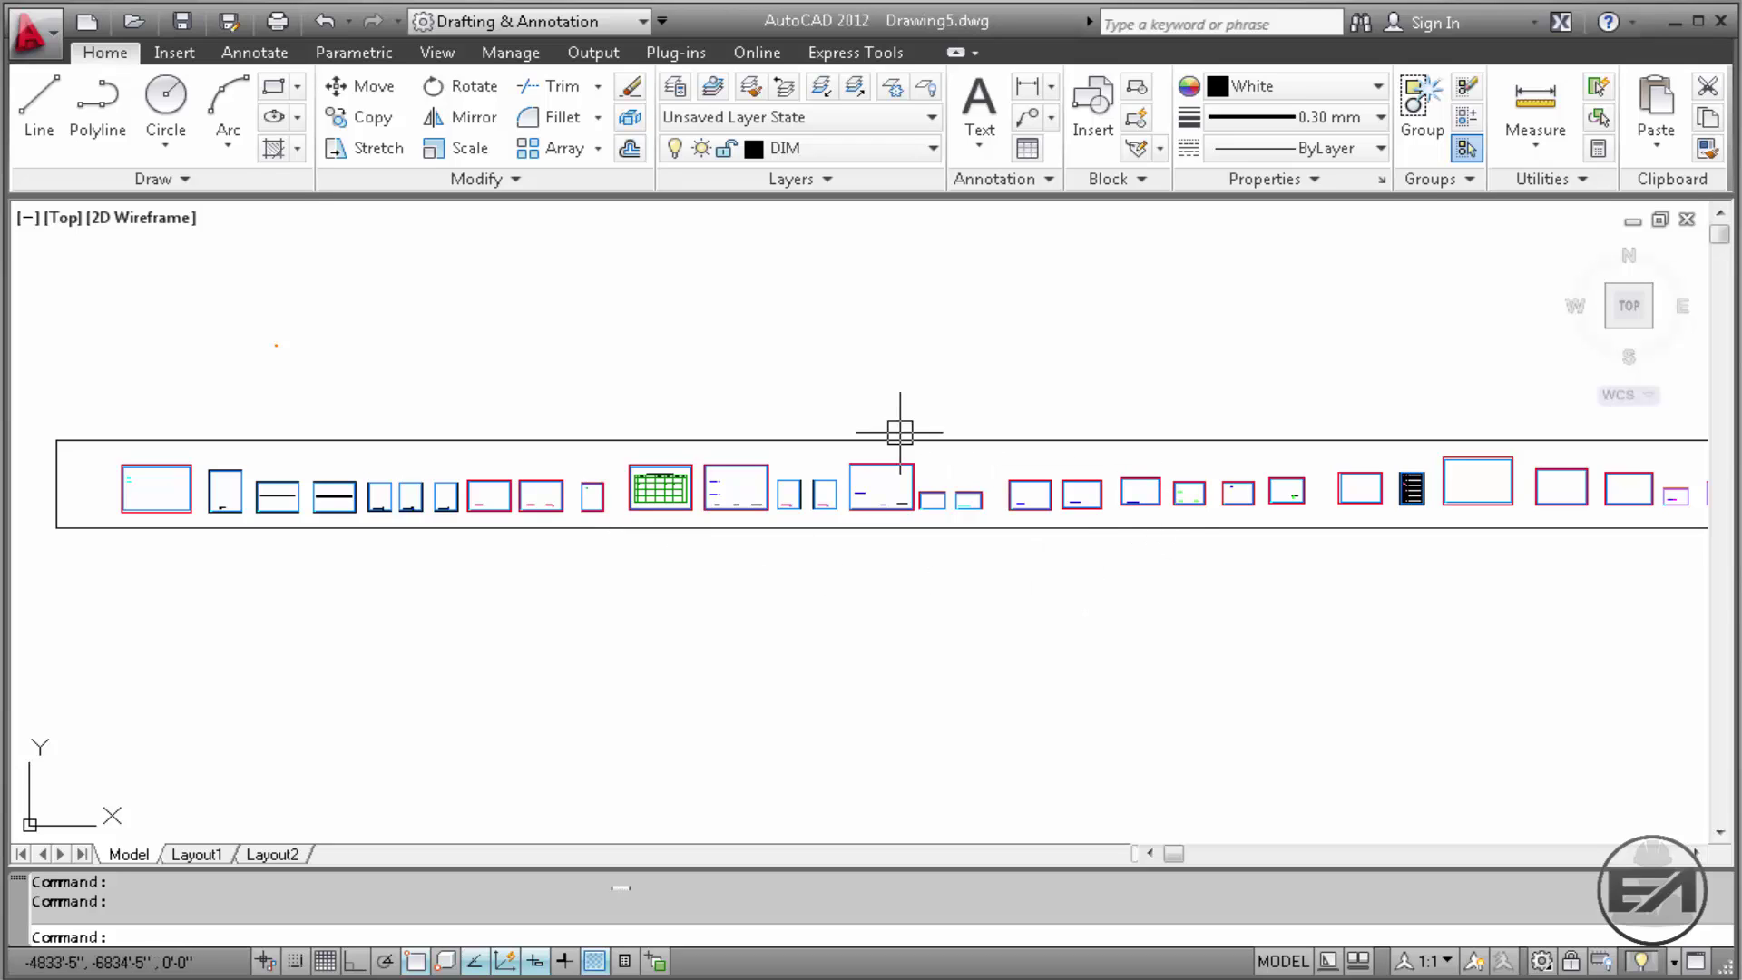
Select the large outer frame around the row of engineering blocks
left_click(582, 535)
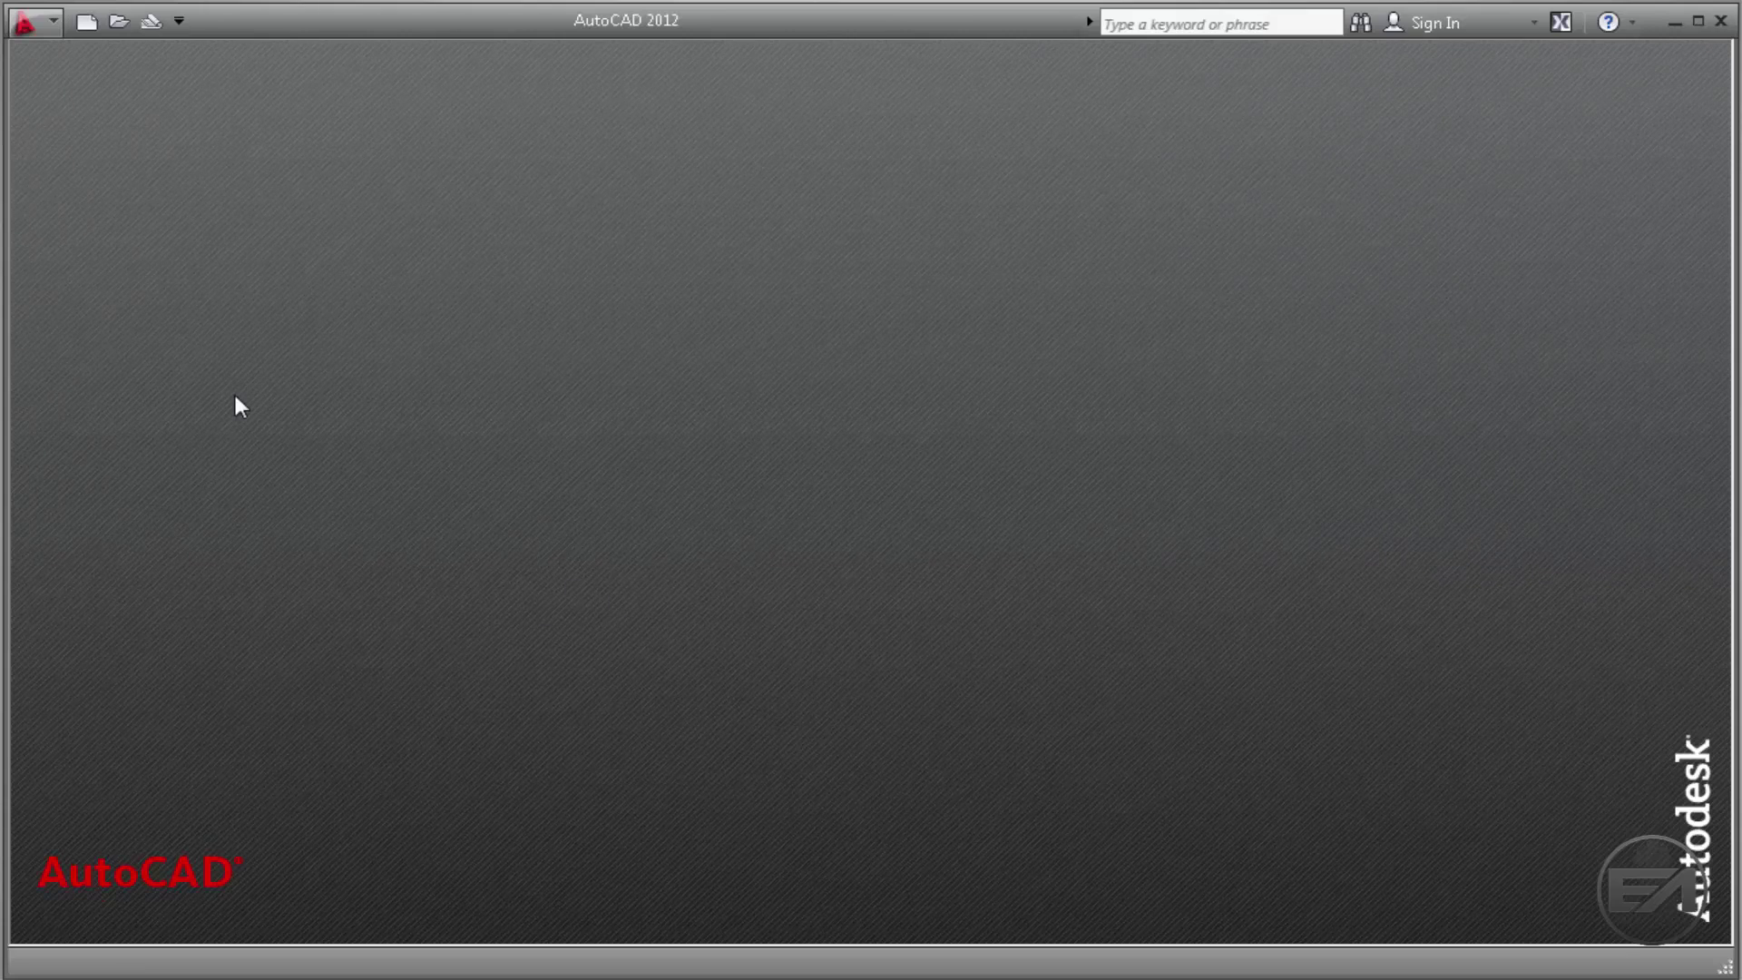
Reopen Engineering Aid.dwg from the Recent Documents list
left_click(27, 22)
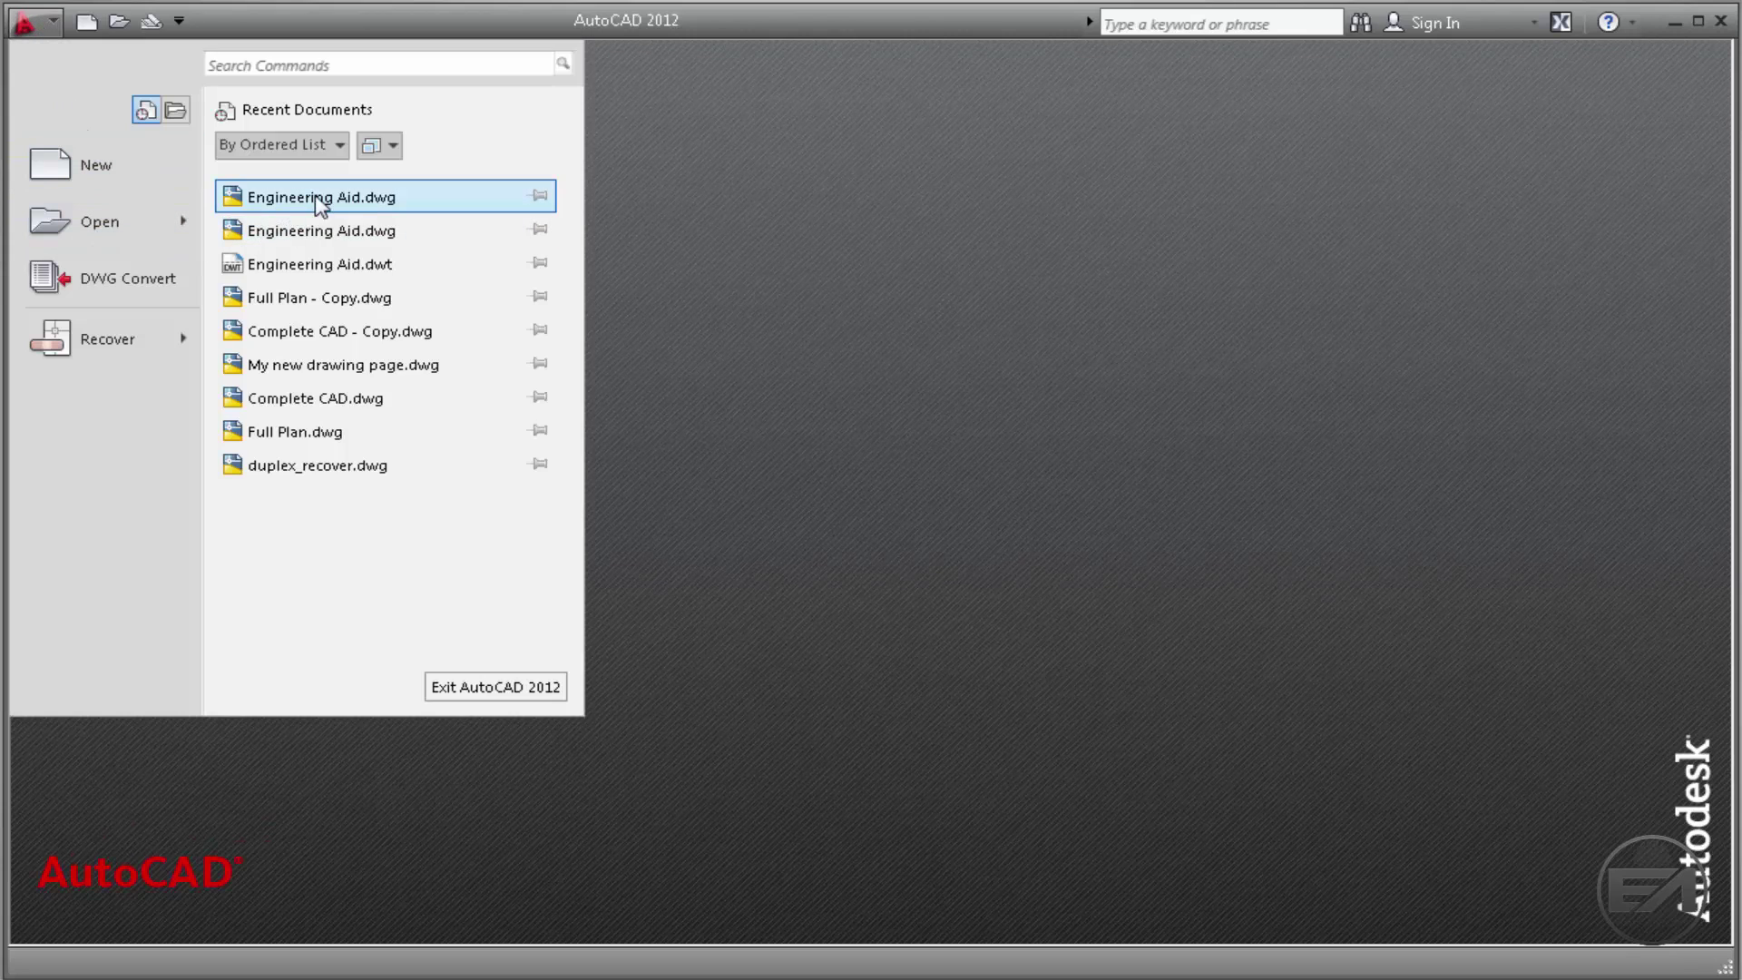
mouse_move(322, 198)
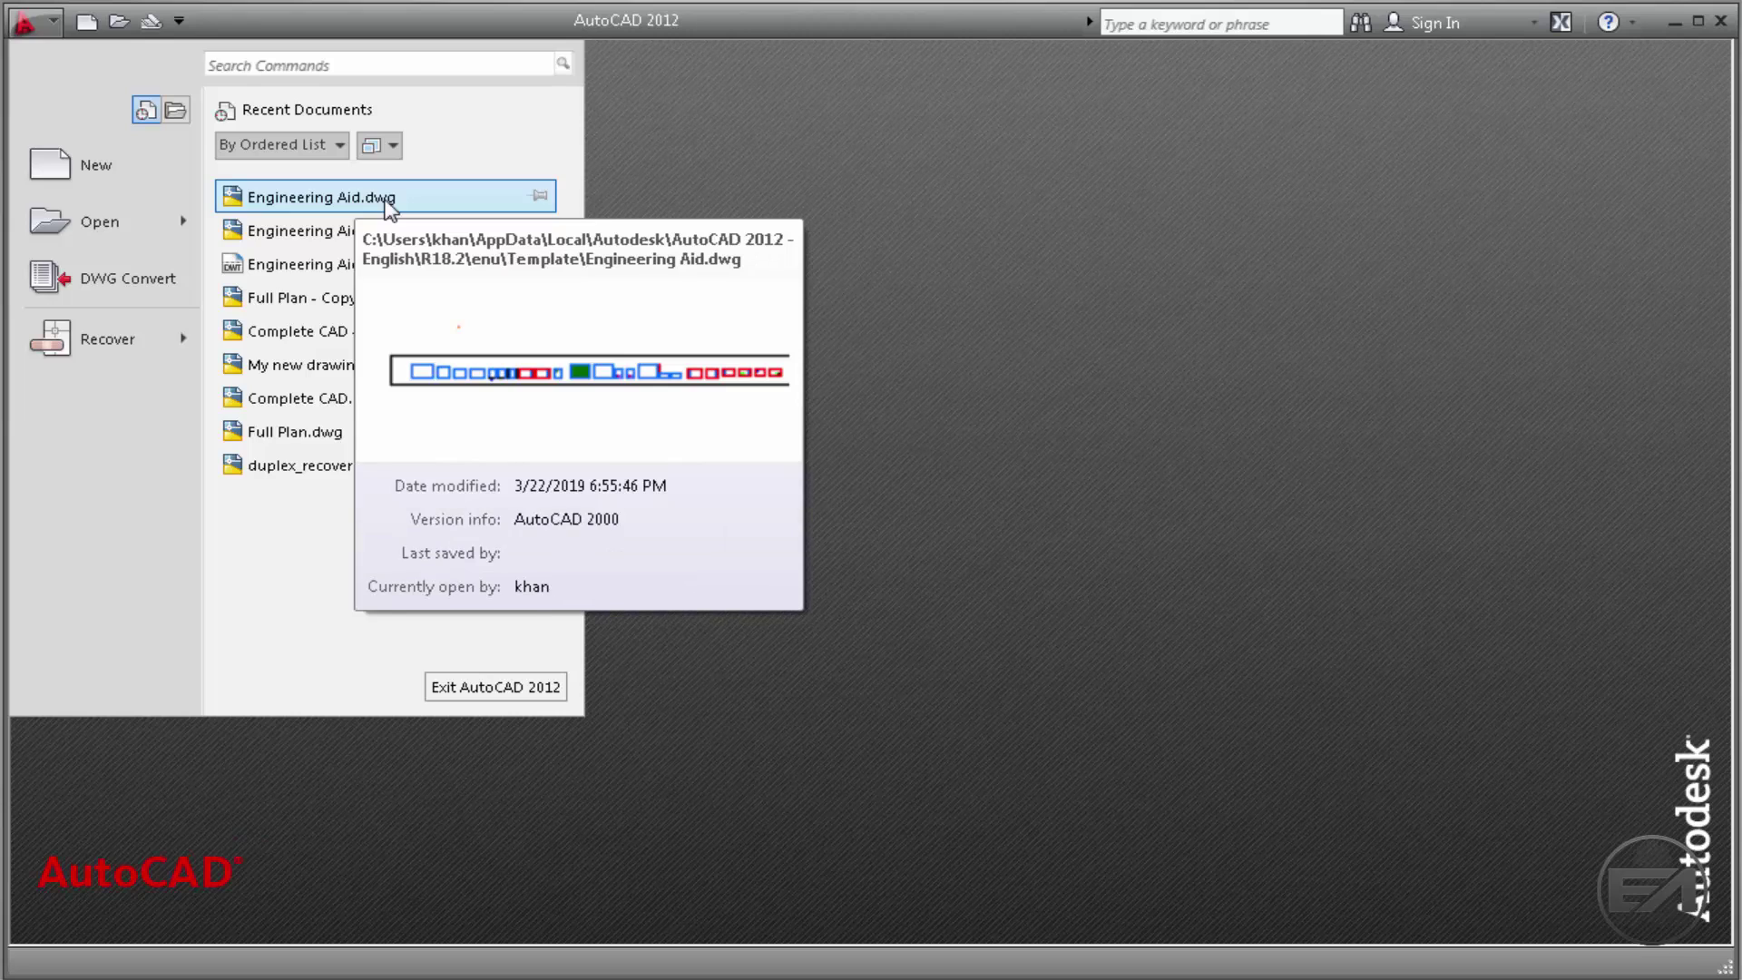
left_click(386, 201)
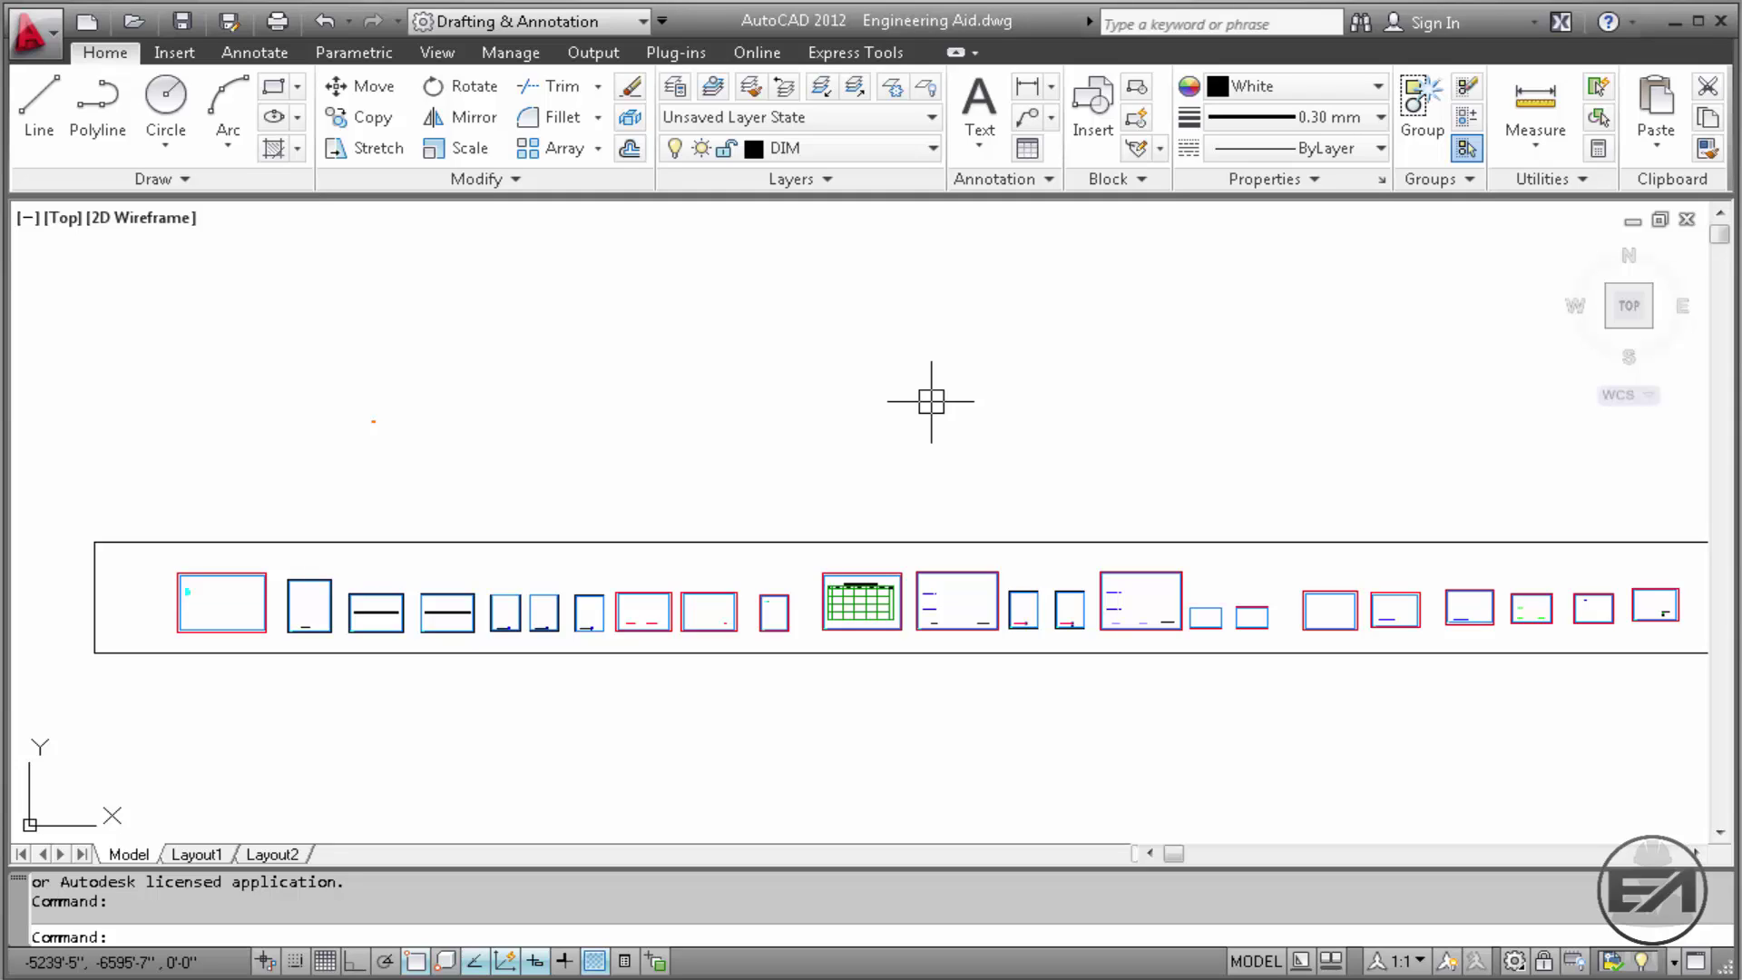
Save the Engineering Aid drawing as a drawing template named 'e a', accepting the template options
left_click(29, 38)
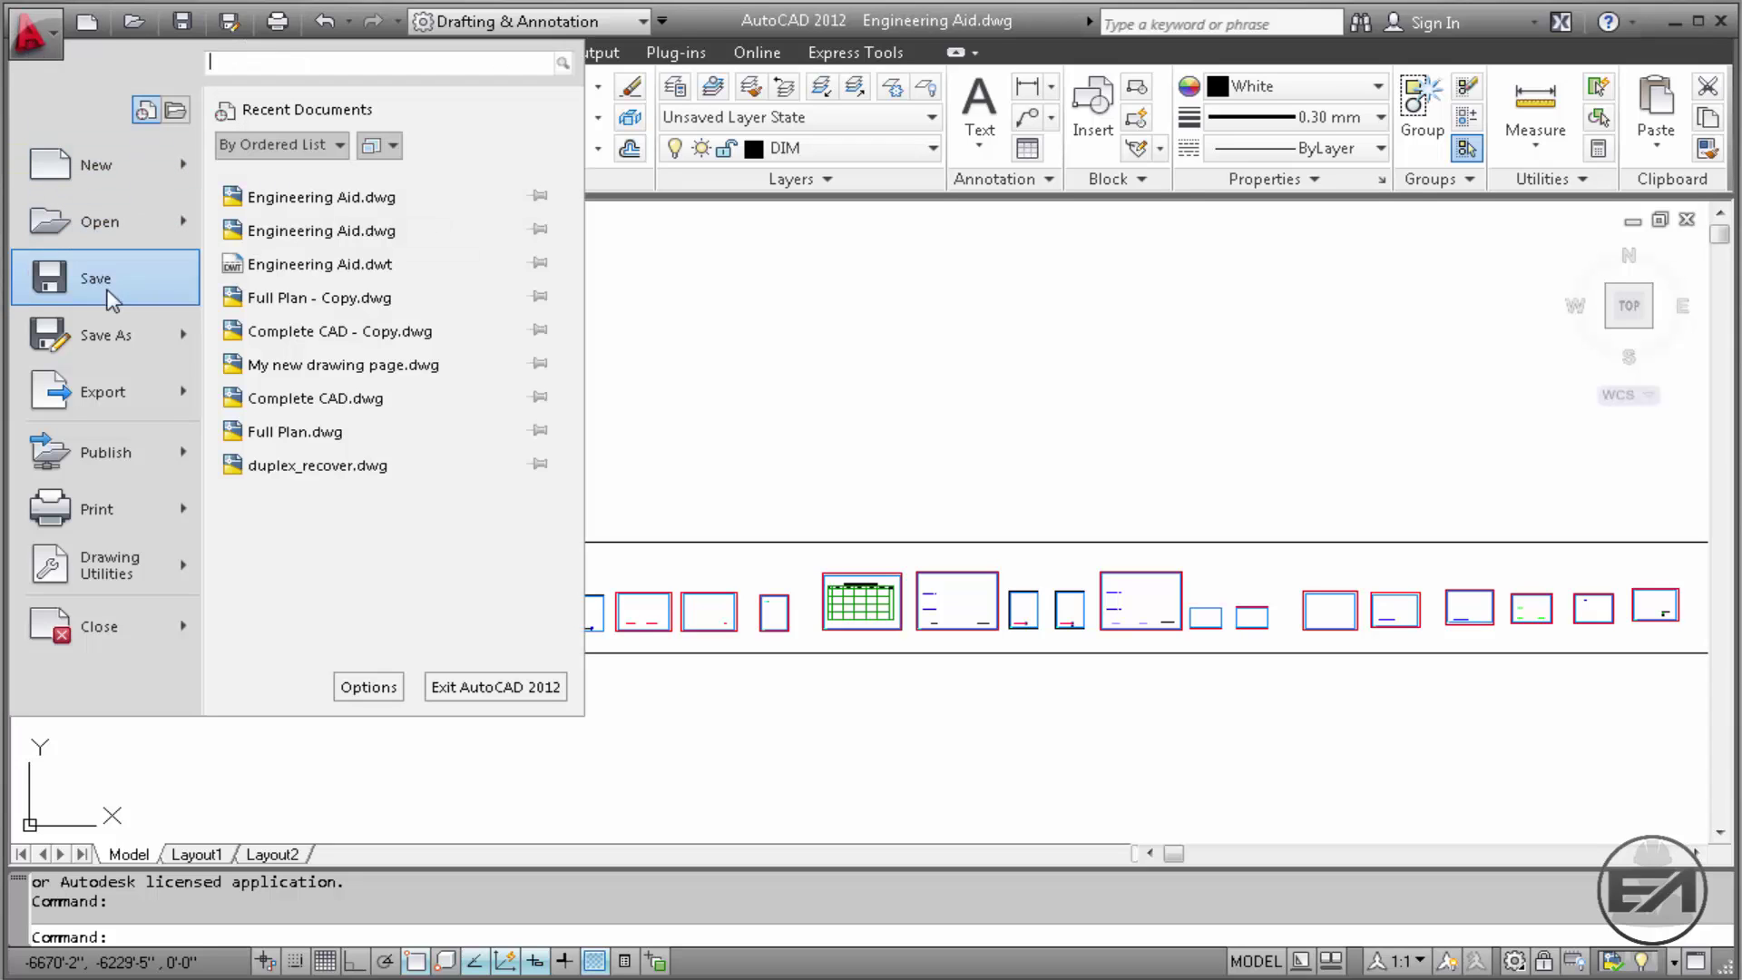
mouse_move(106, 334)
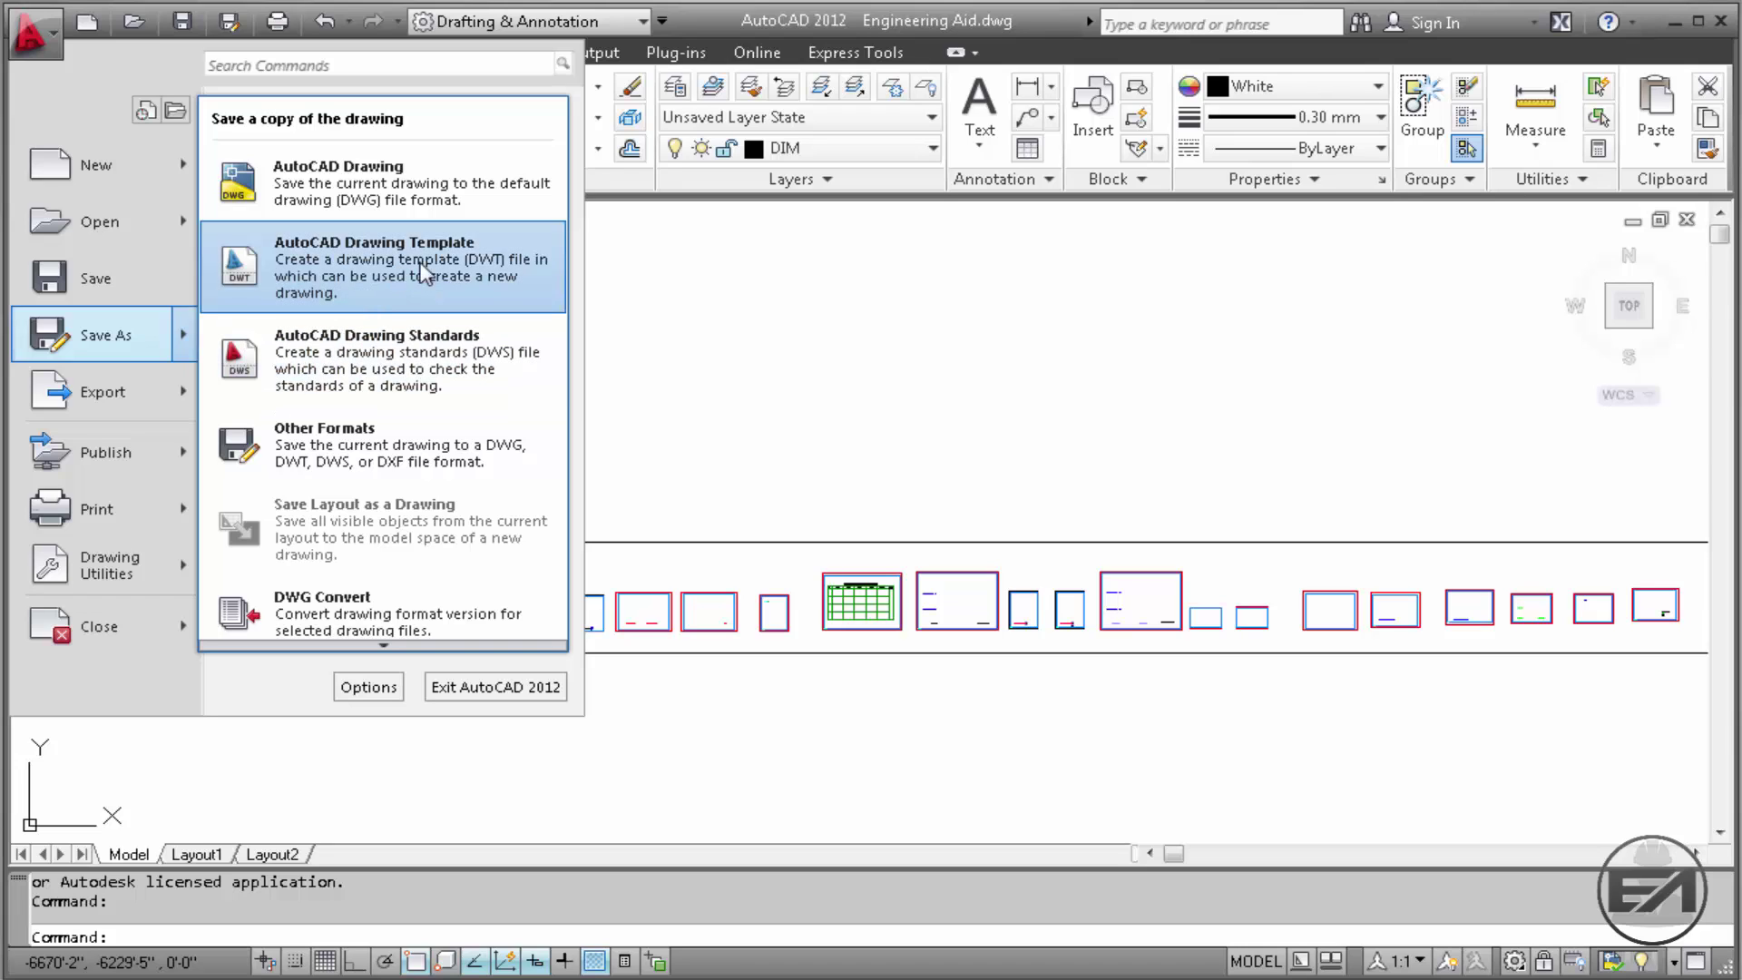
left_click(443, 260)
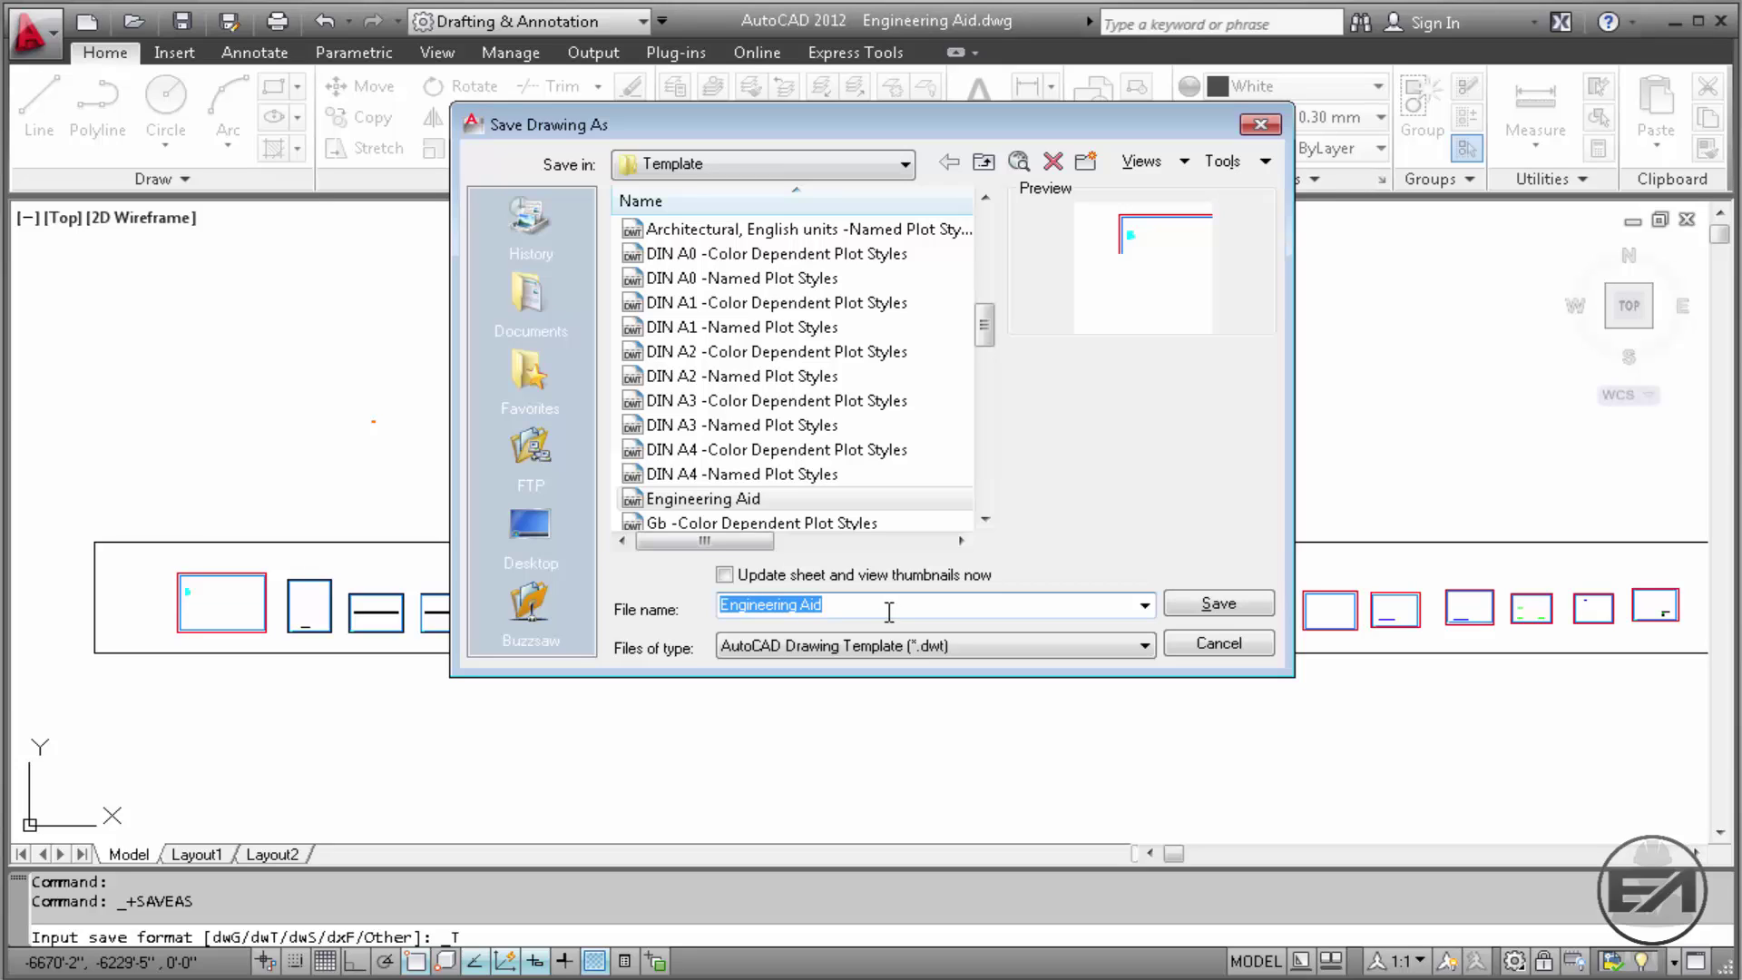
type("e a")
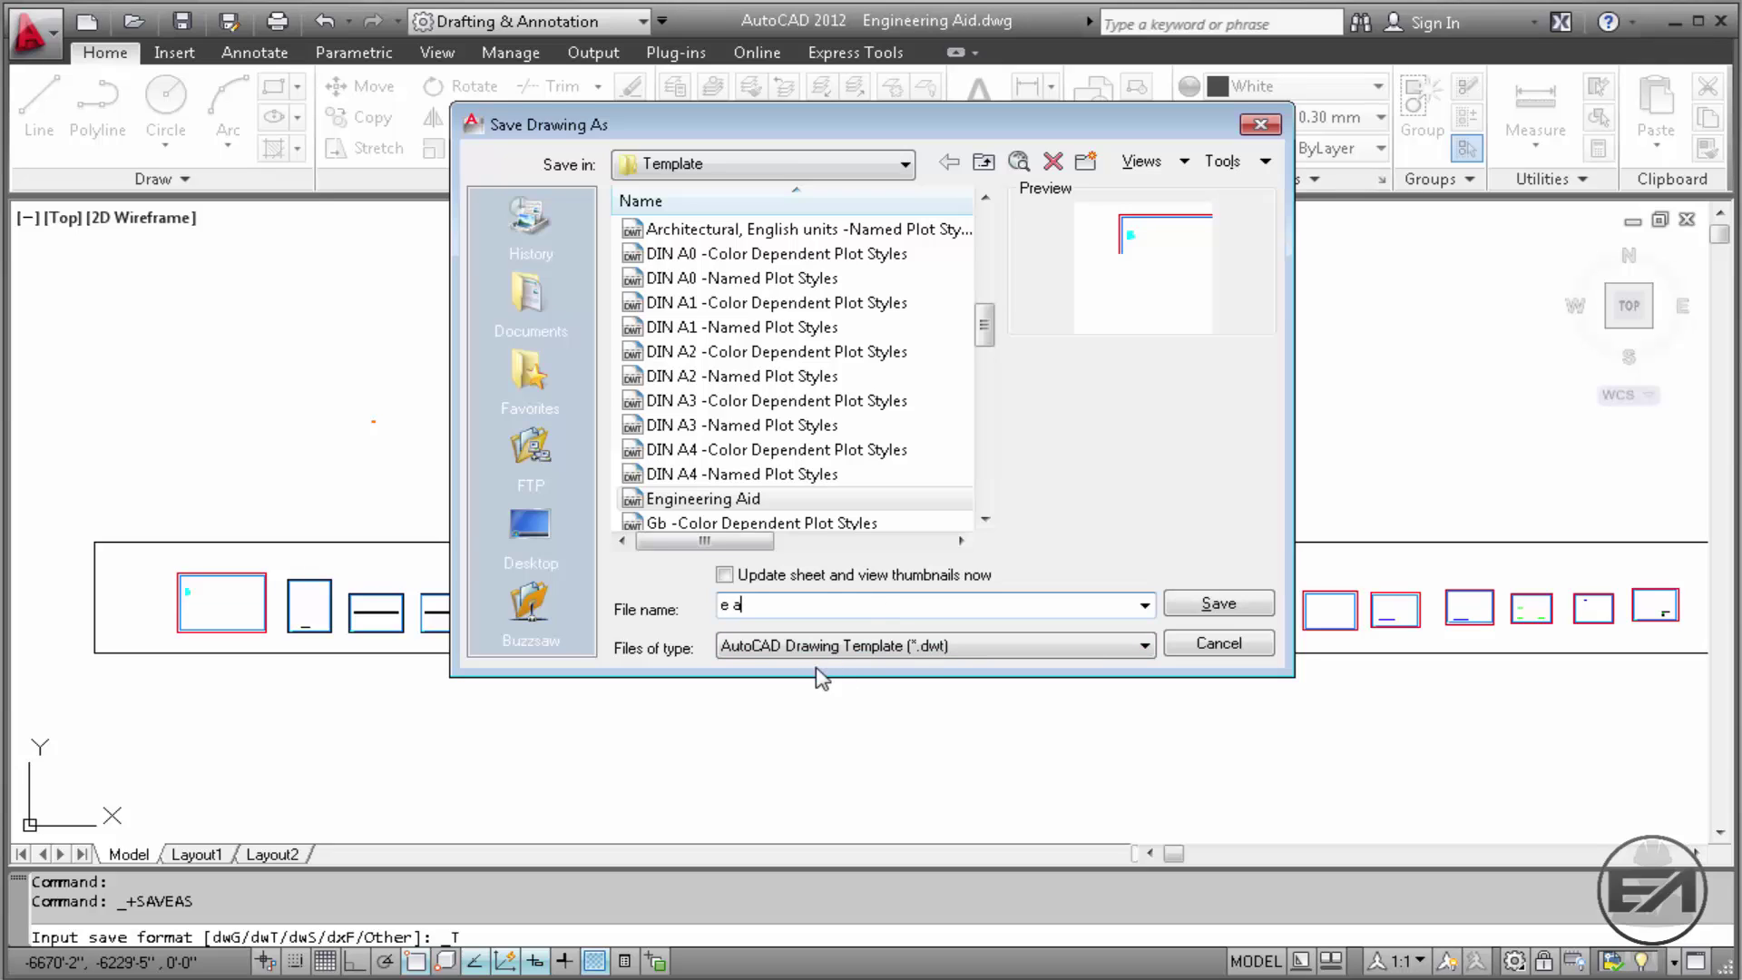
left_click(1214, 612)
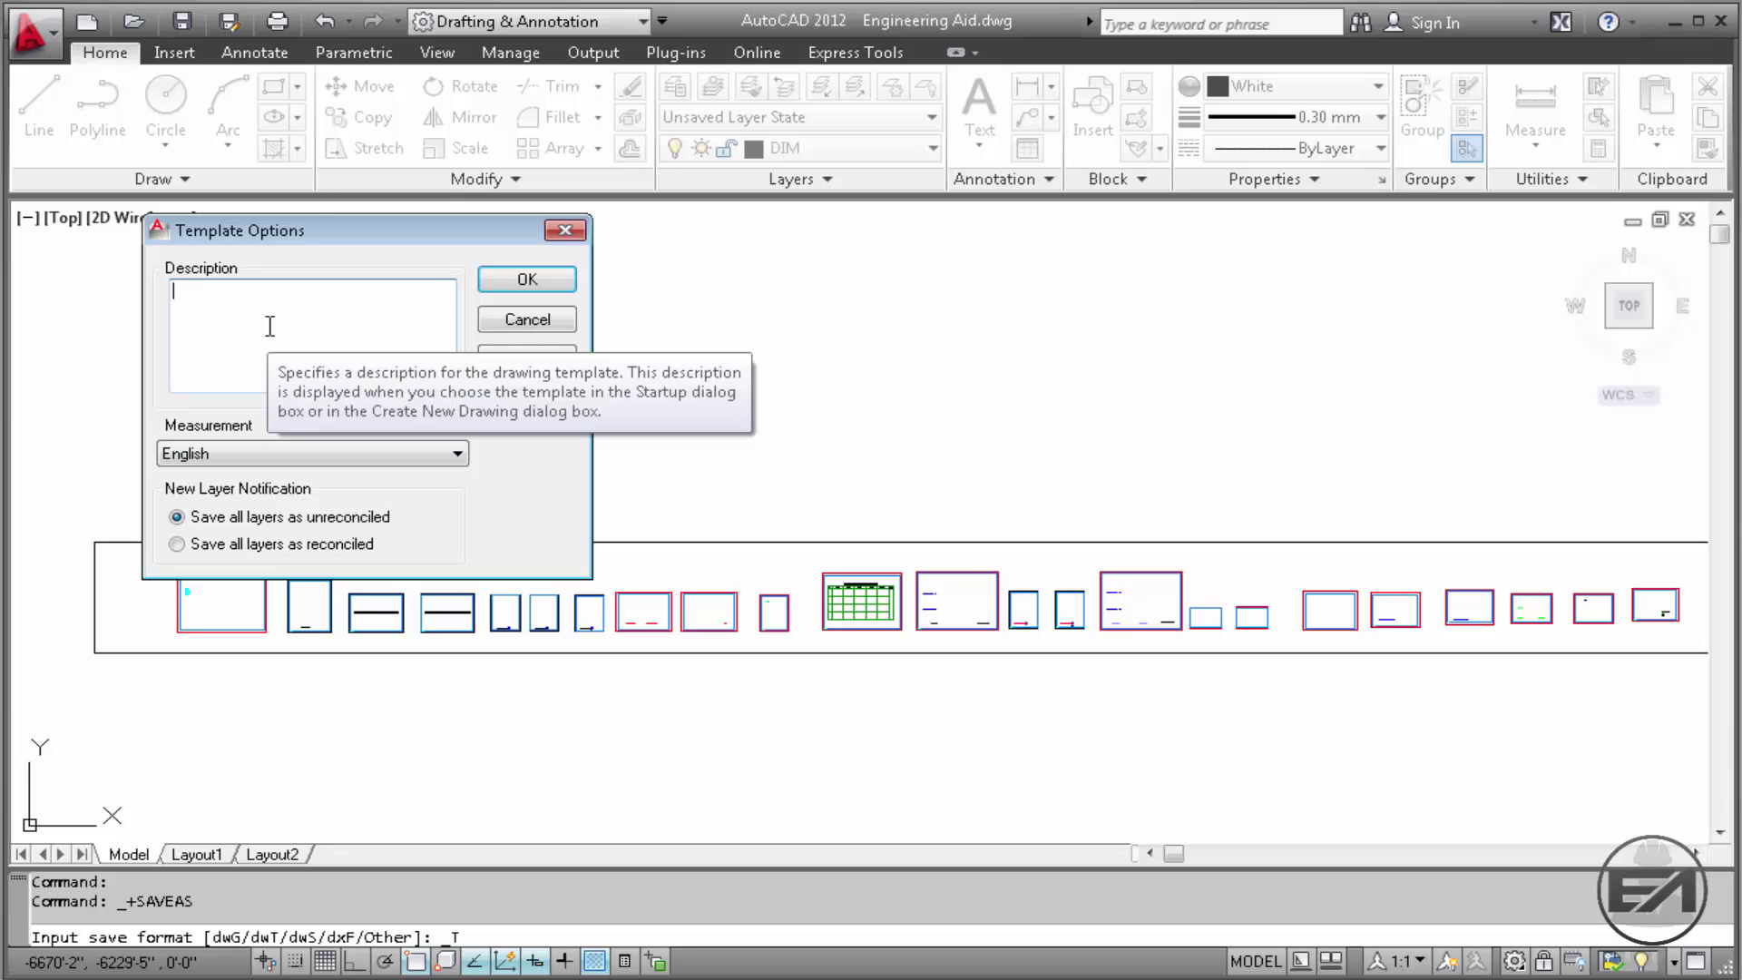
left_click(508, 281)
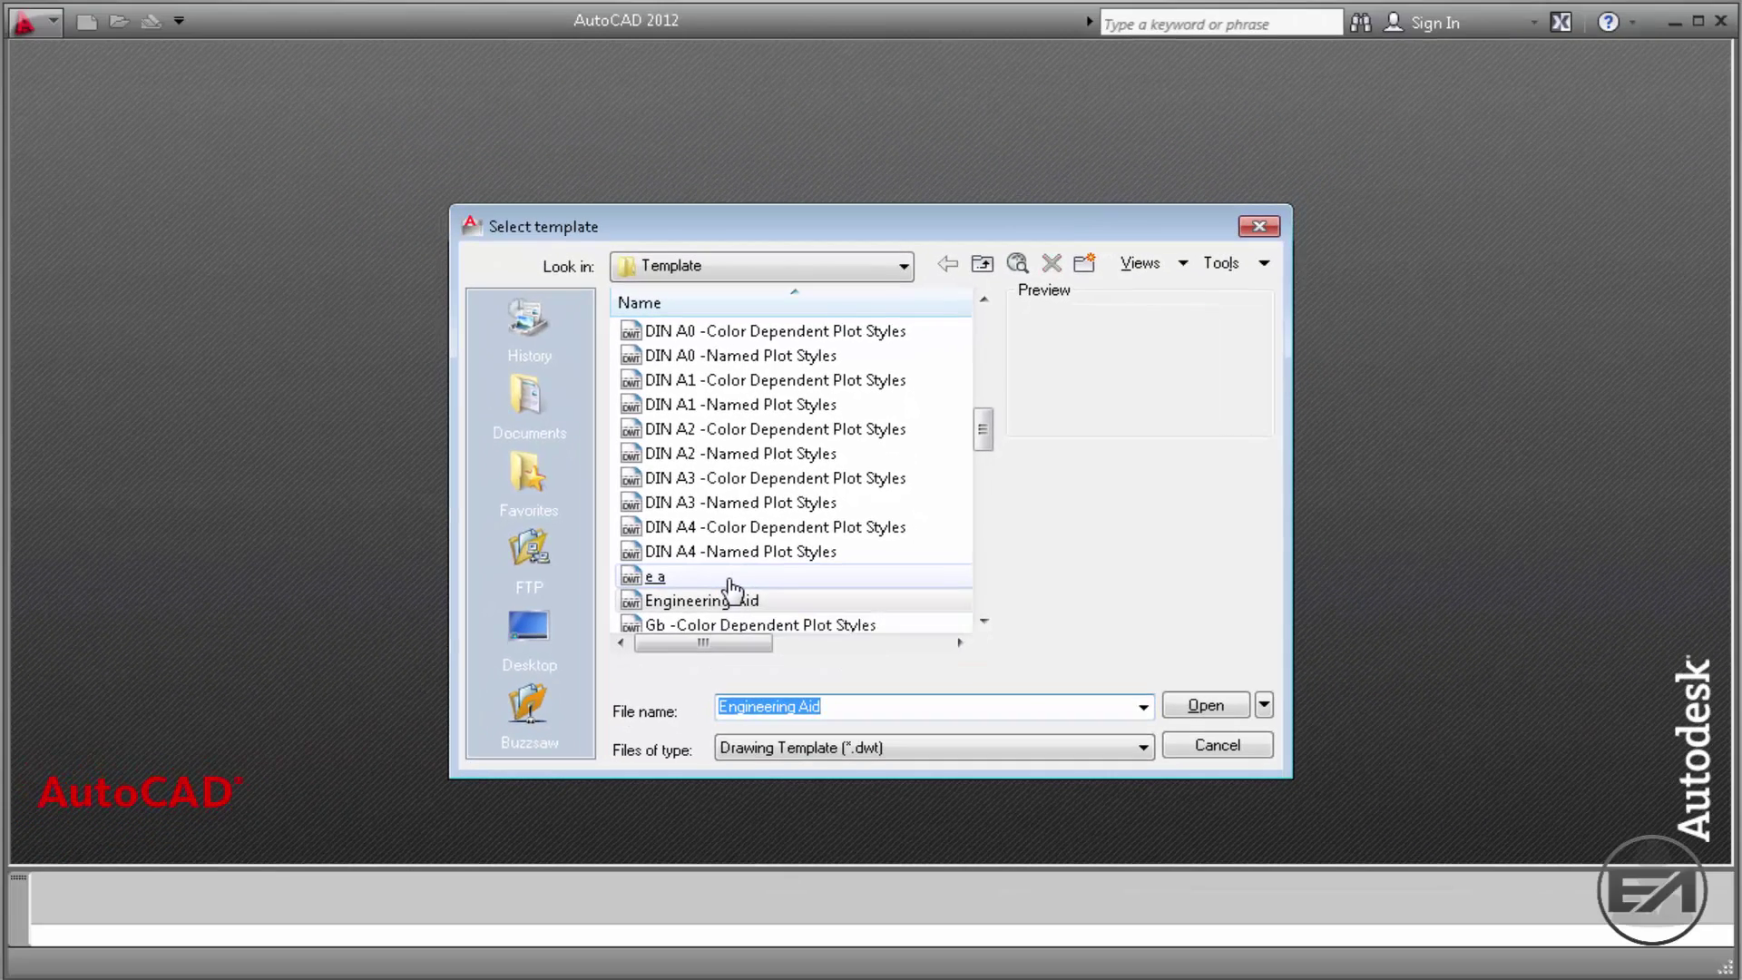
Create Drawing6 from the e a template and pan the view of its blocks
double_click(731, 581)
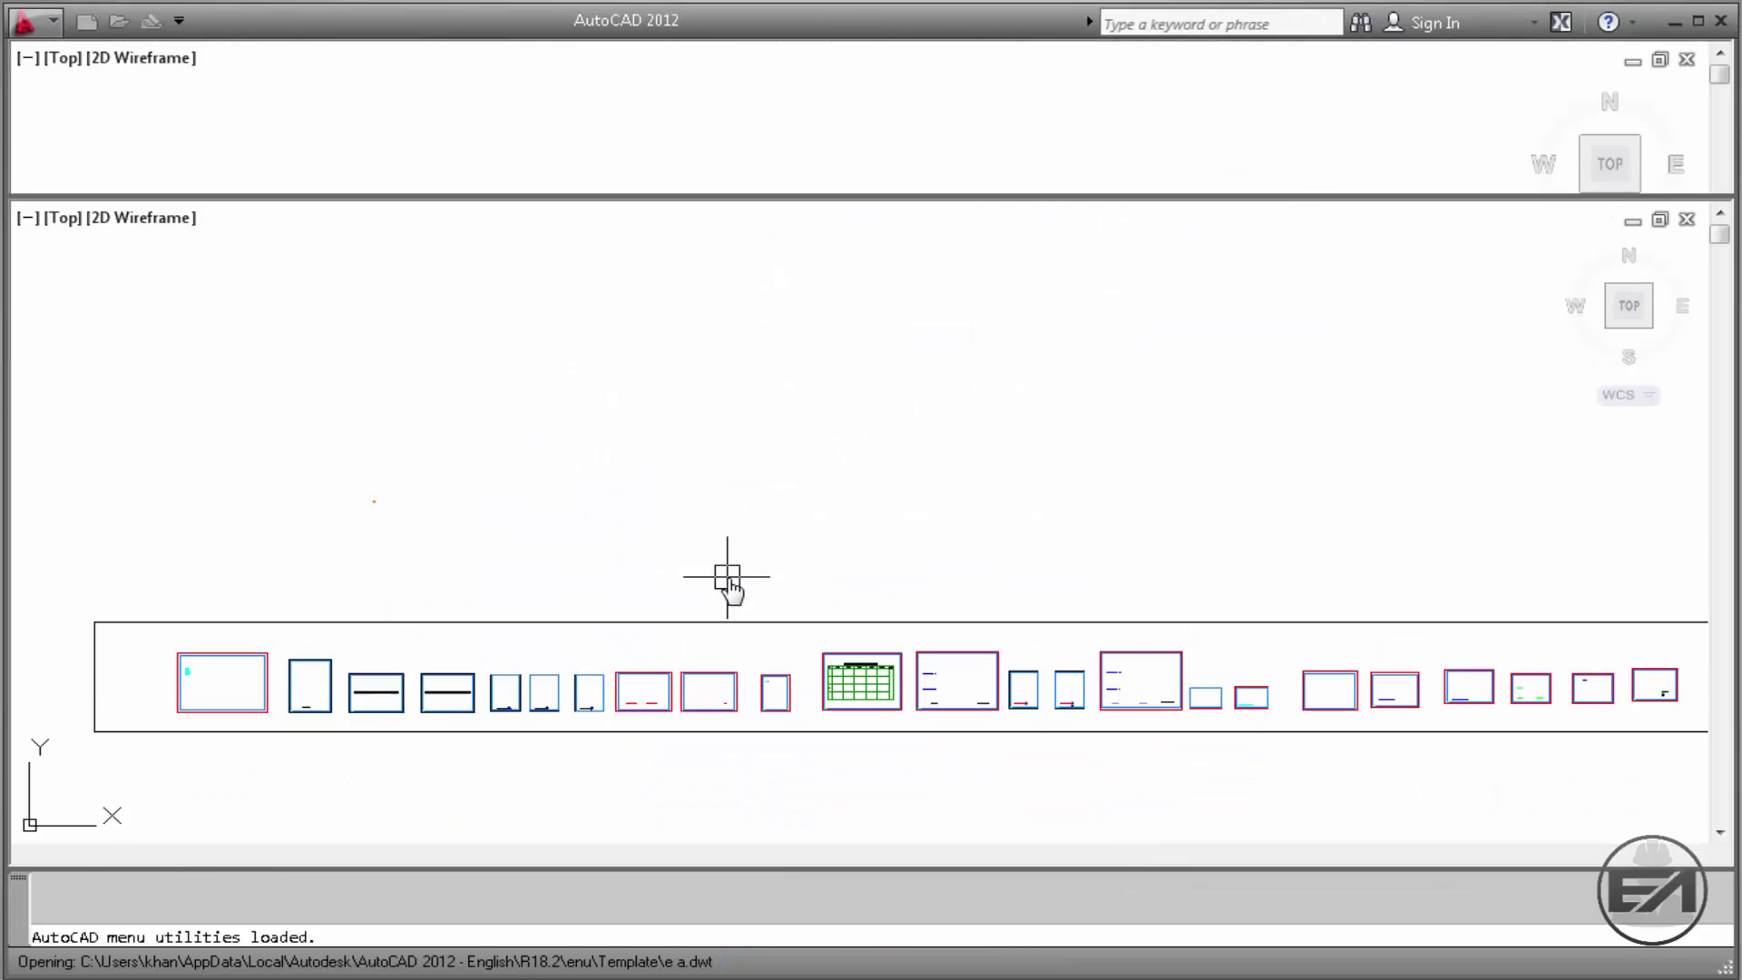
middle_click_drag(697, 532, 707, 478)
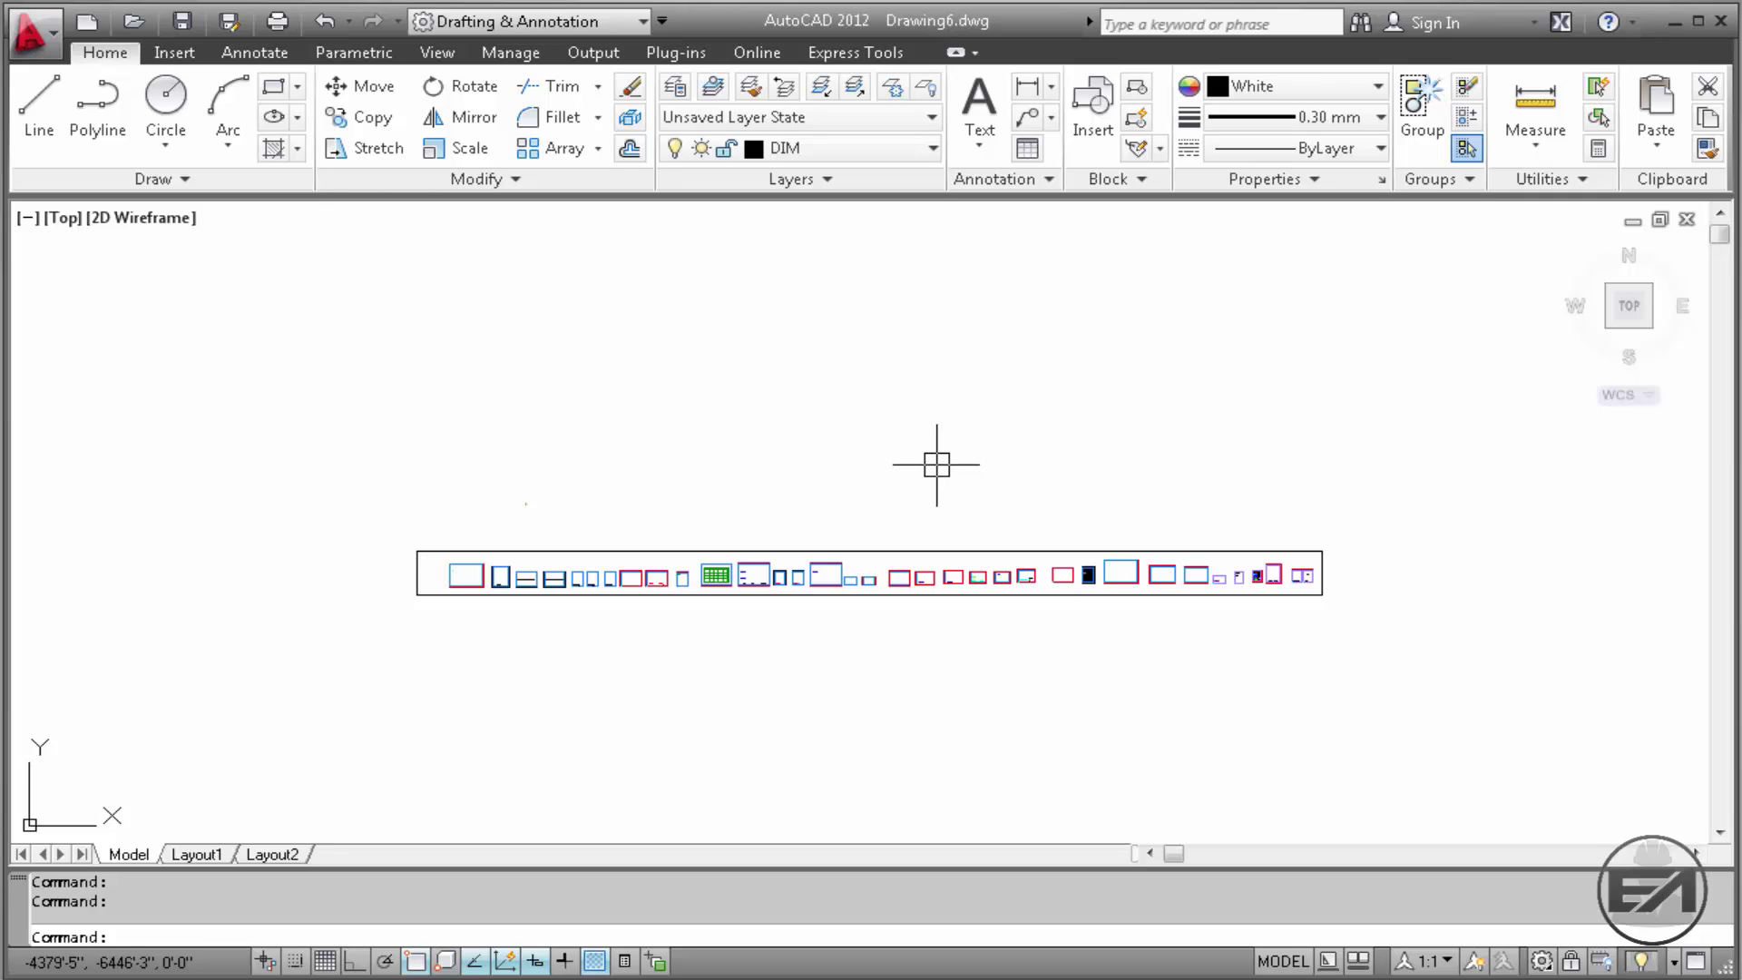
Set e a.dwt as the Default Template File Name for QNEW in Options and apply it
right_click(913, 407)
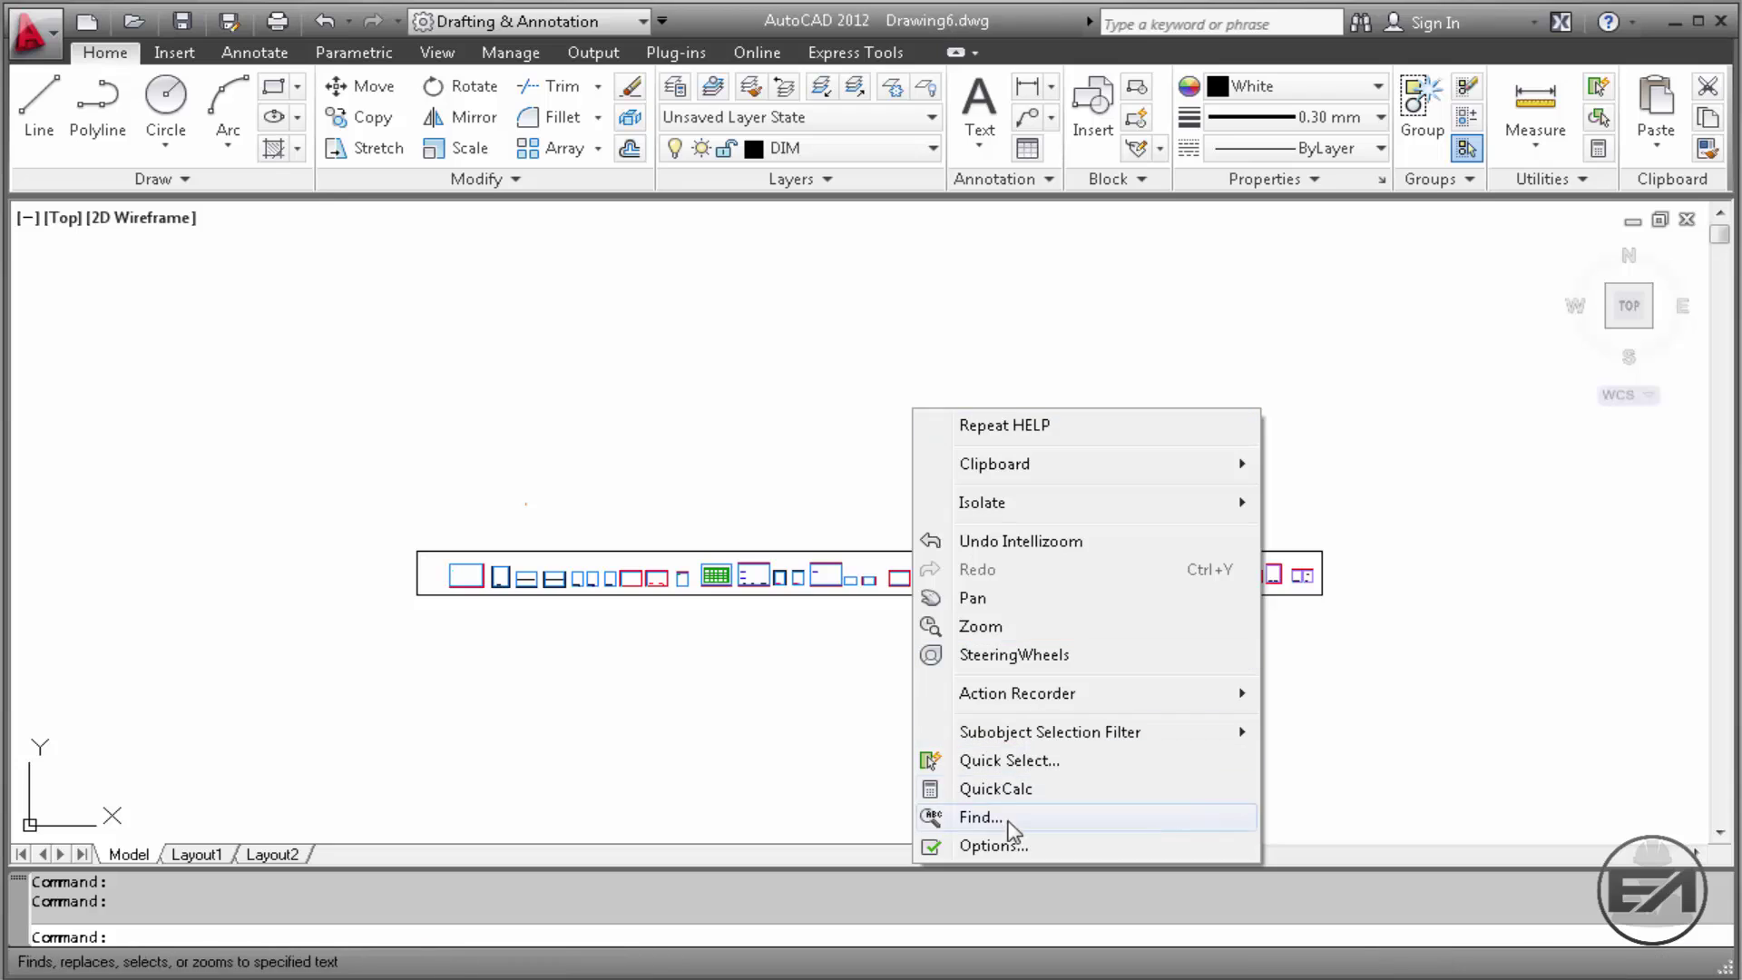
left_click(989, 846)
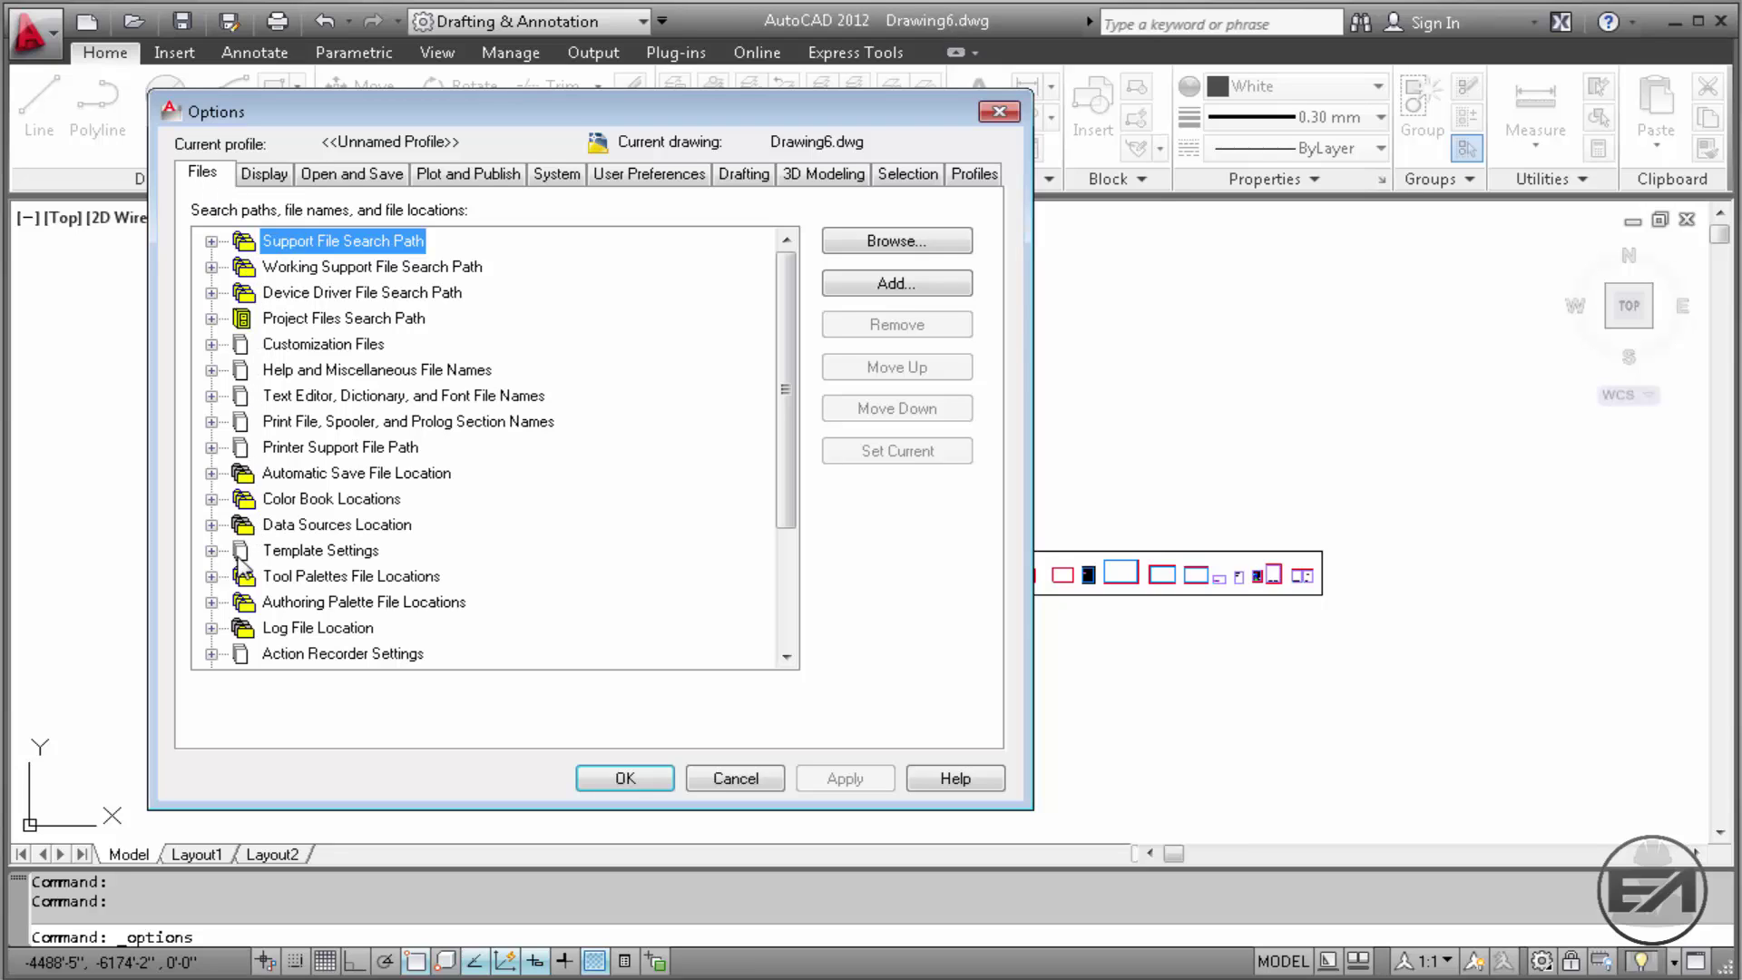
left_click(212, 552)
scroll(436, 581, "down", 1)
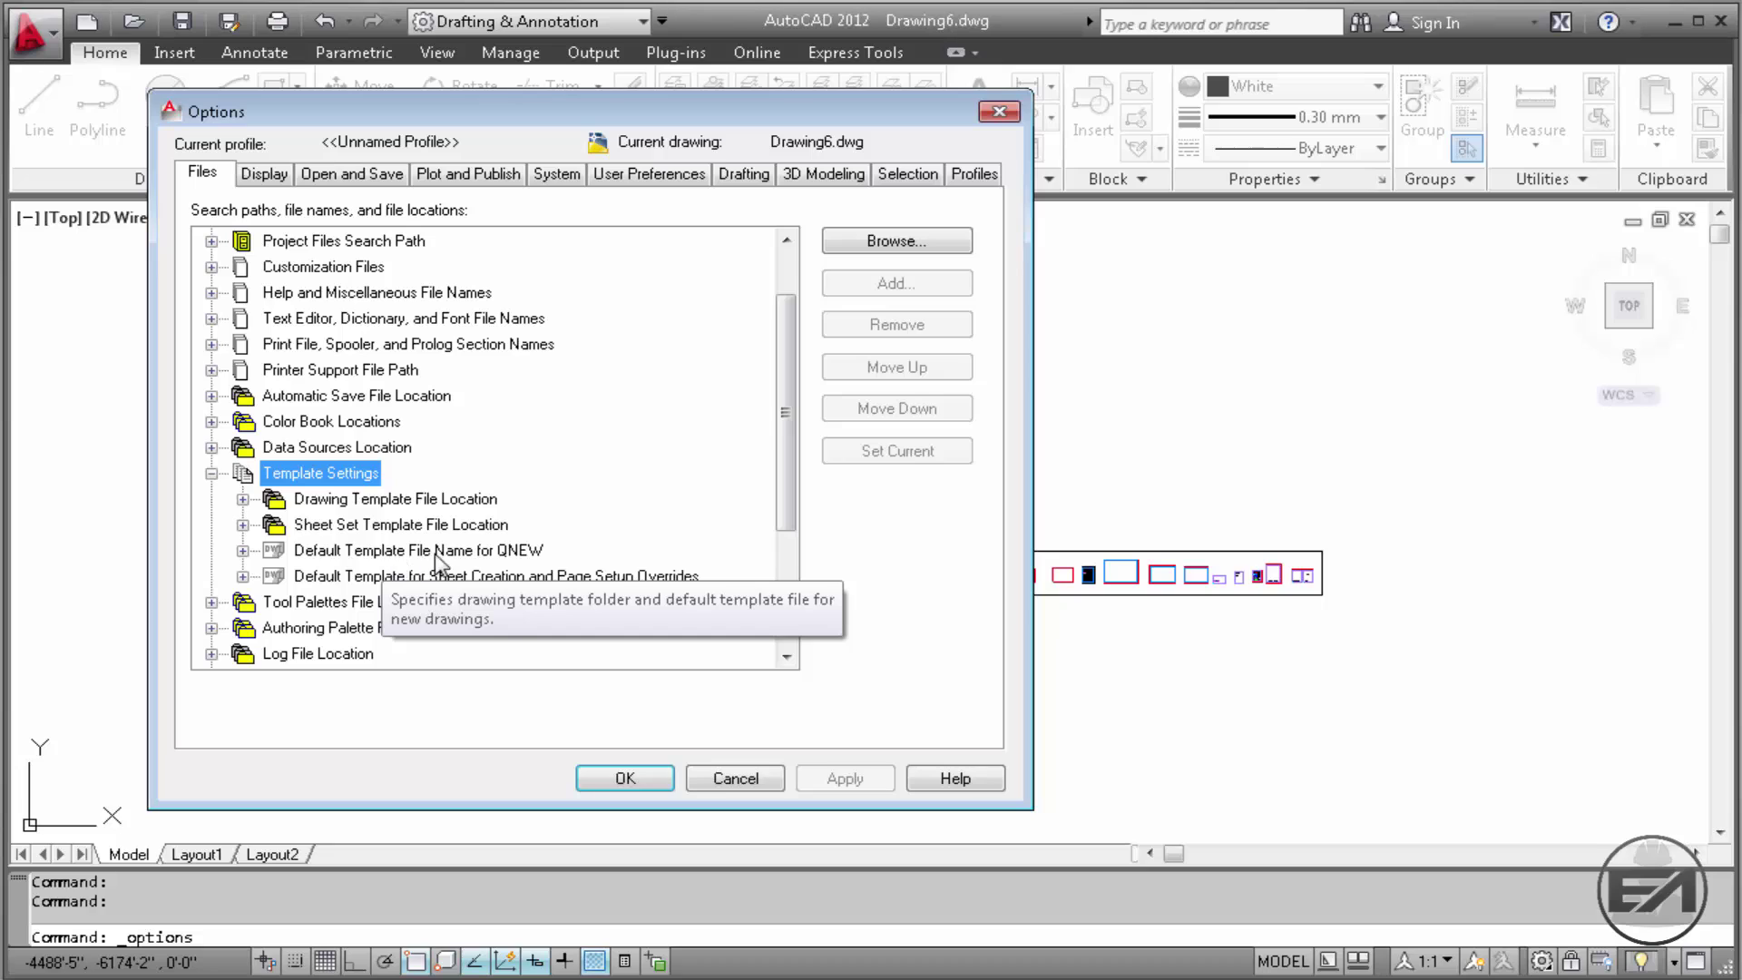
left_click(243, 551)
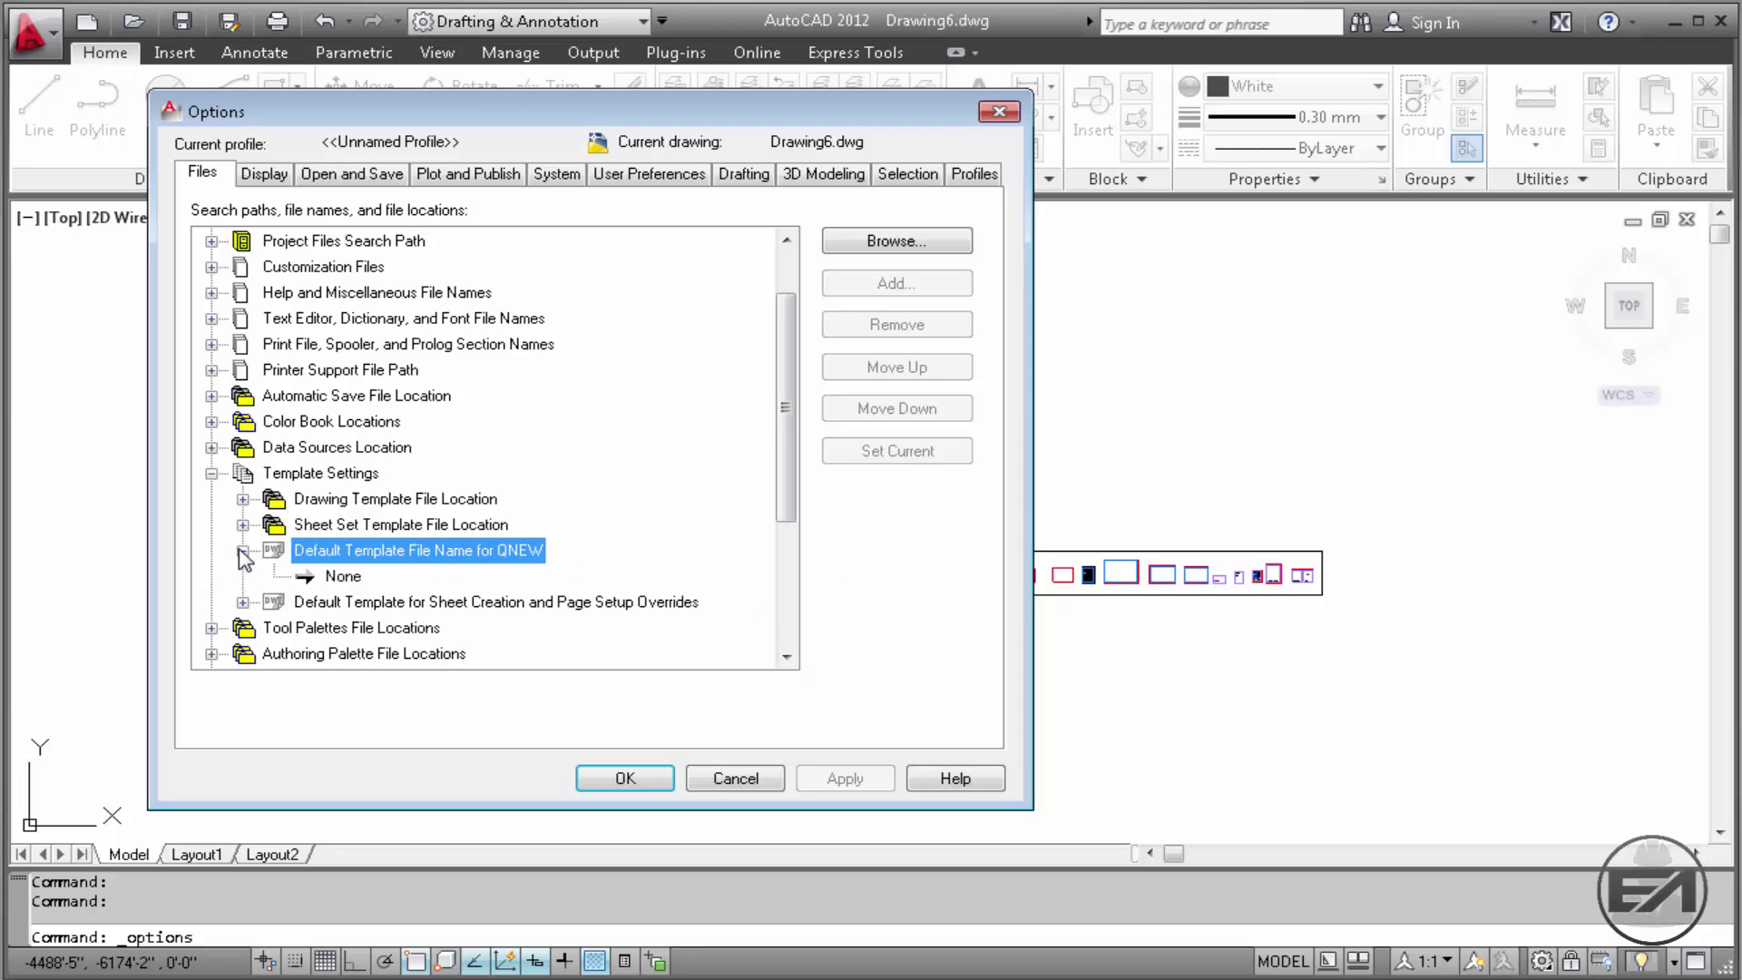
left_click(336, 577)
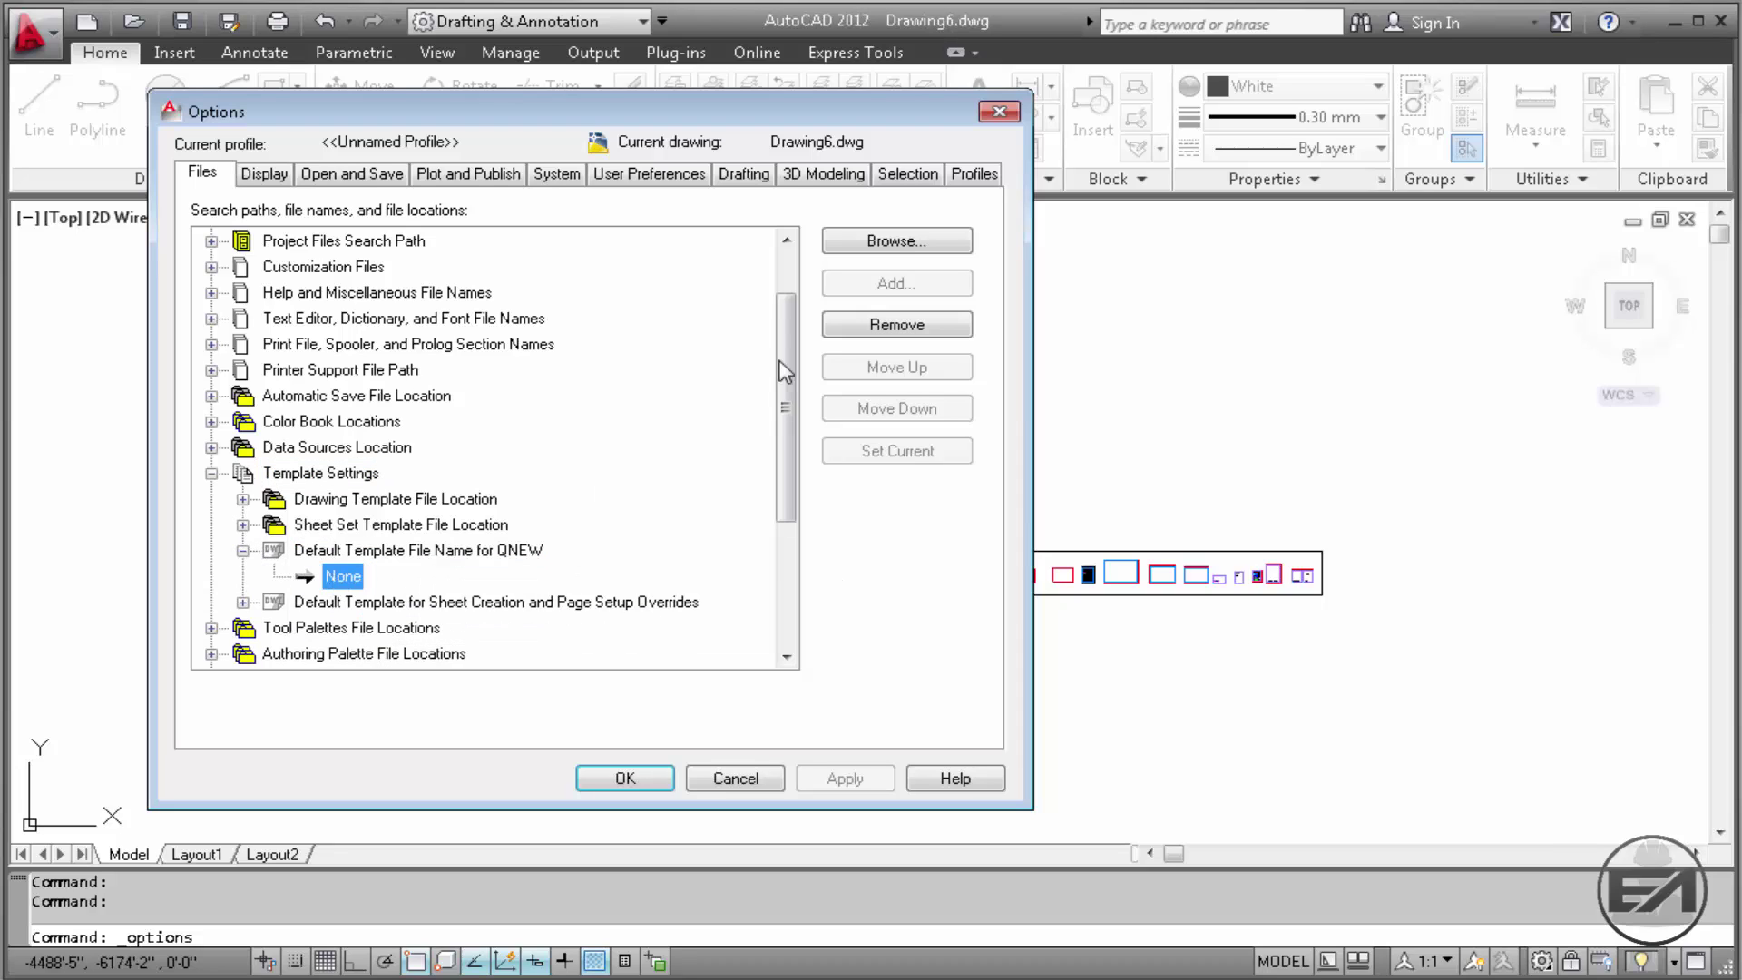
left_click(895, 244)
left_click_drag(974, 348, 1001, 469)
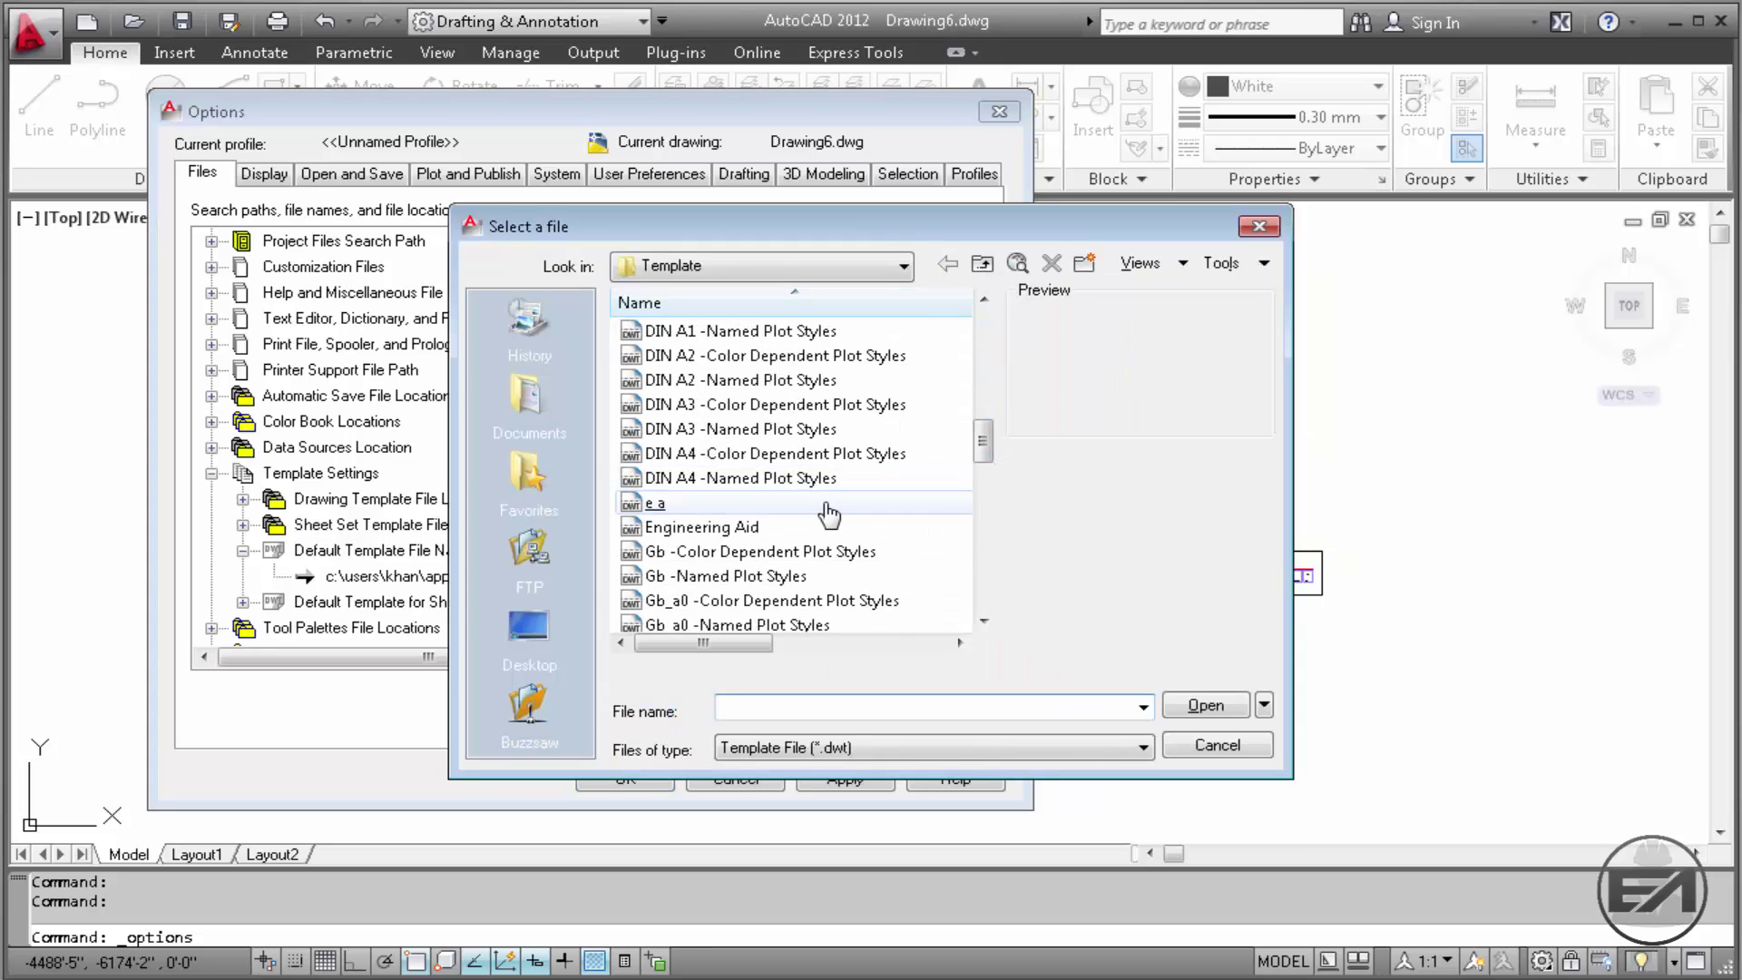
double_click(829, 514)
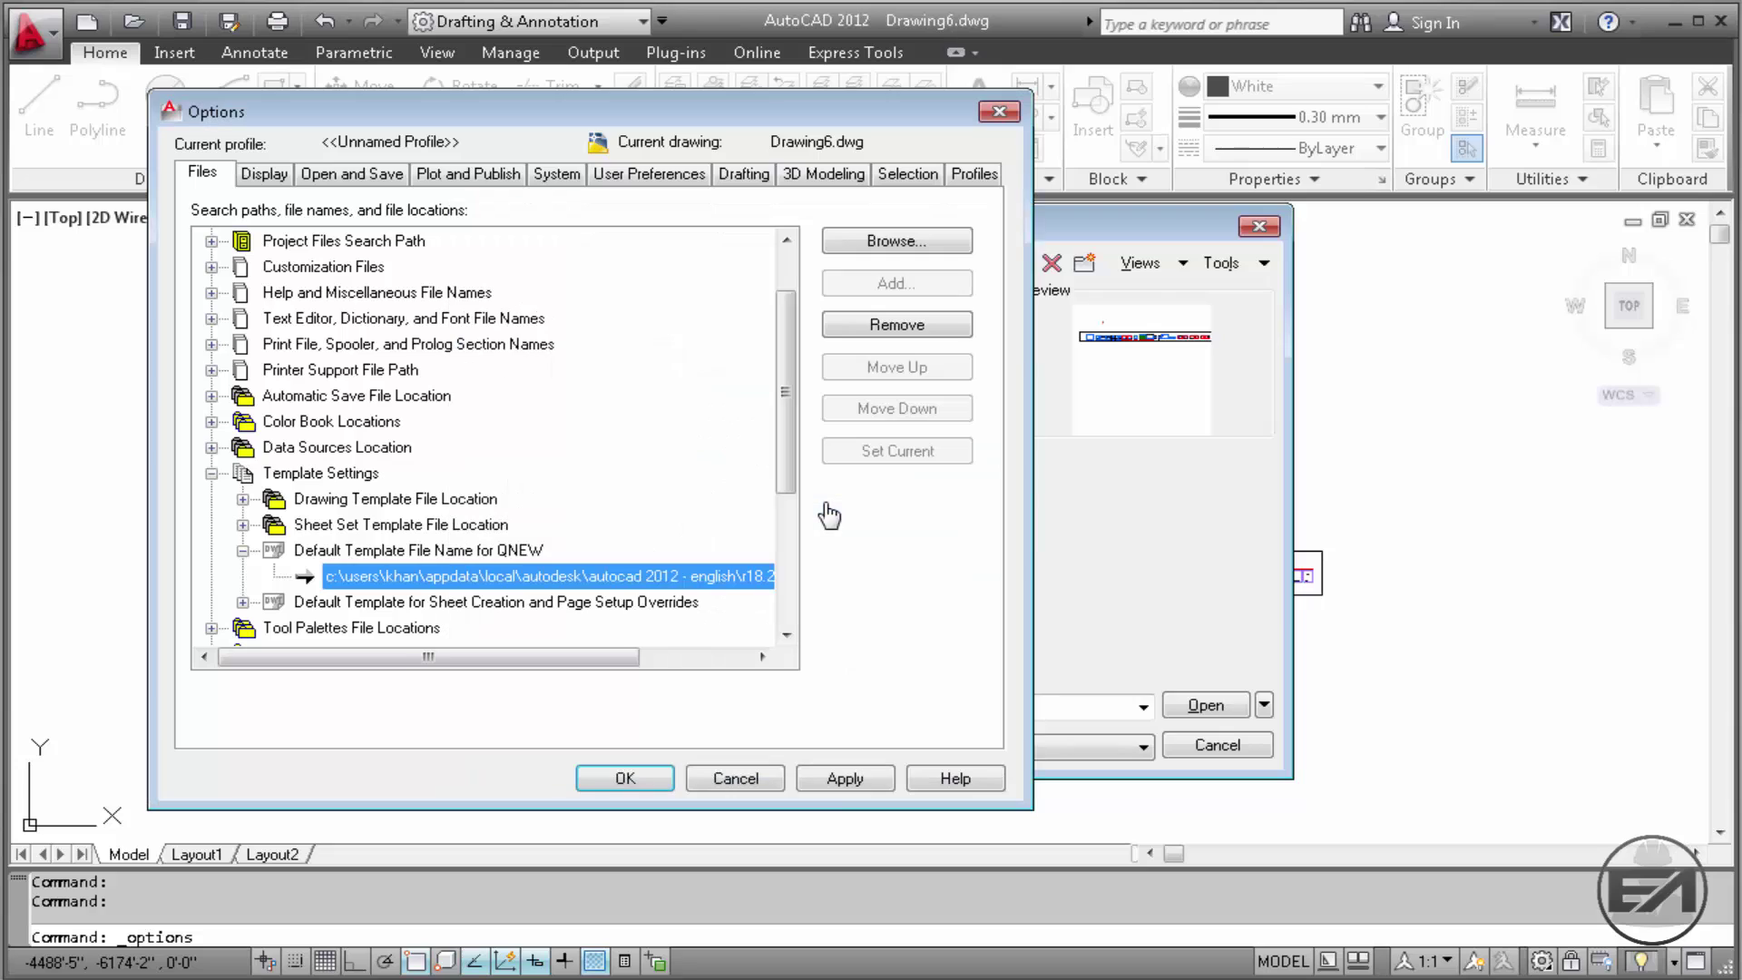
left_click(844, 788)
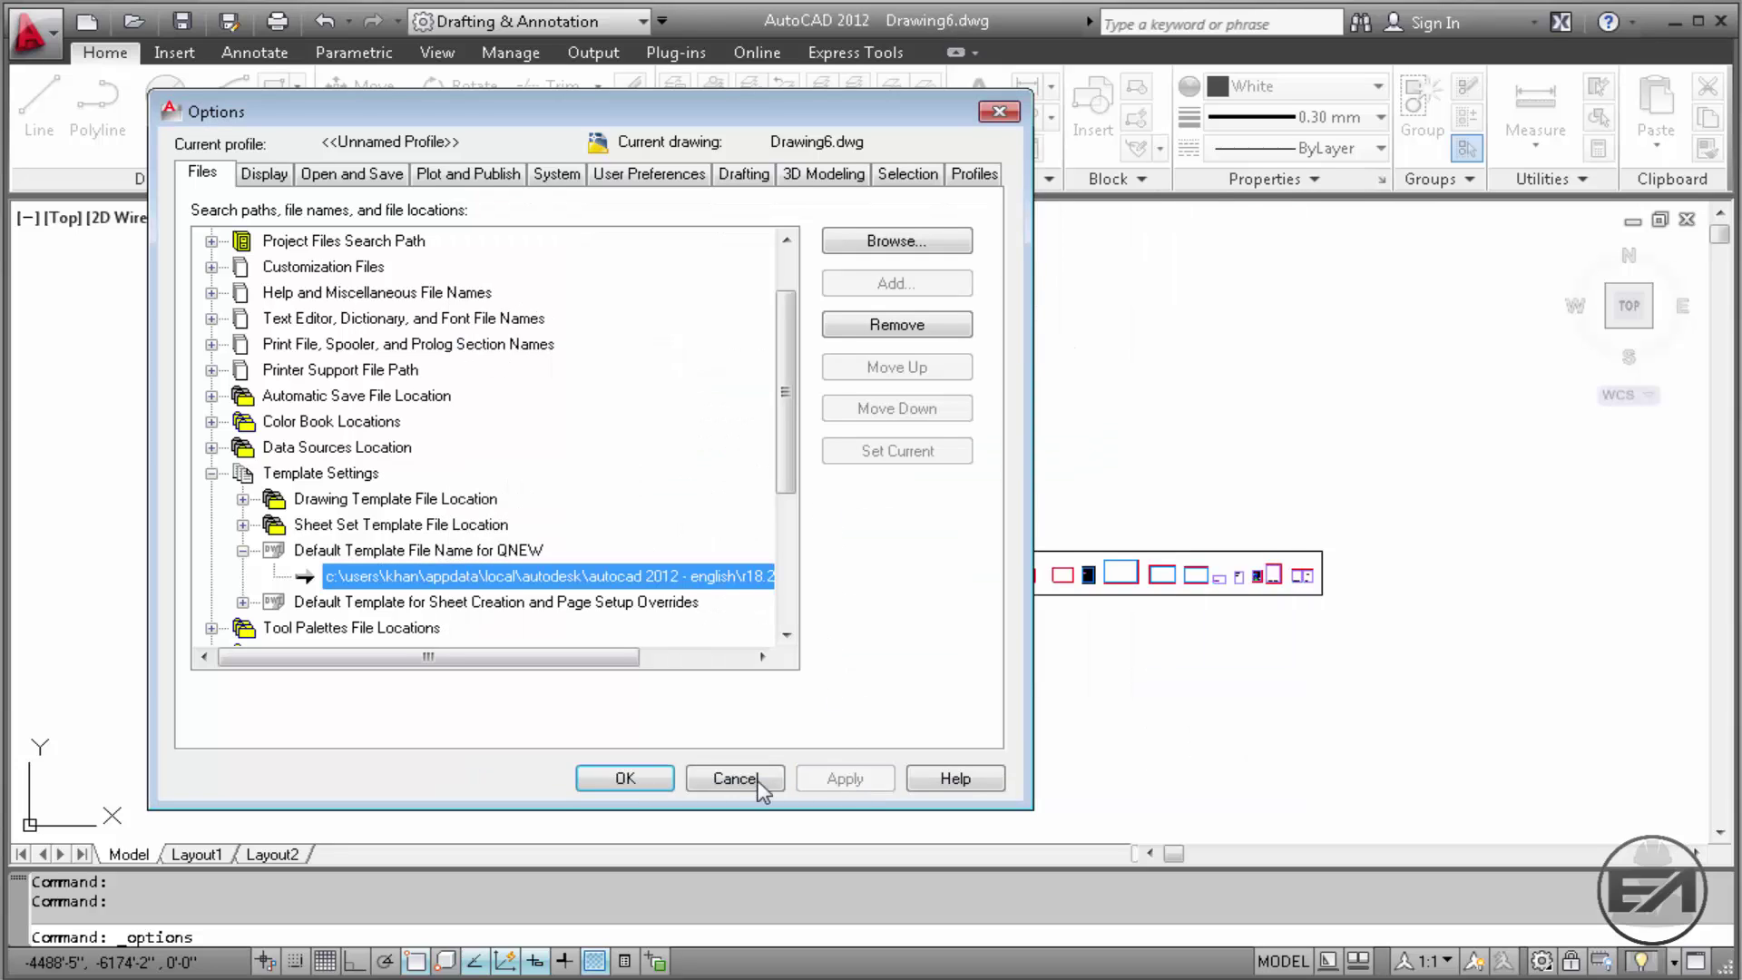
left_click(626, 779)
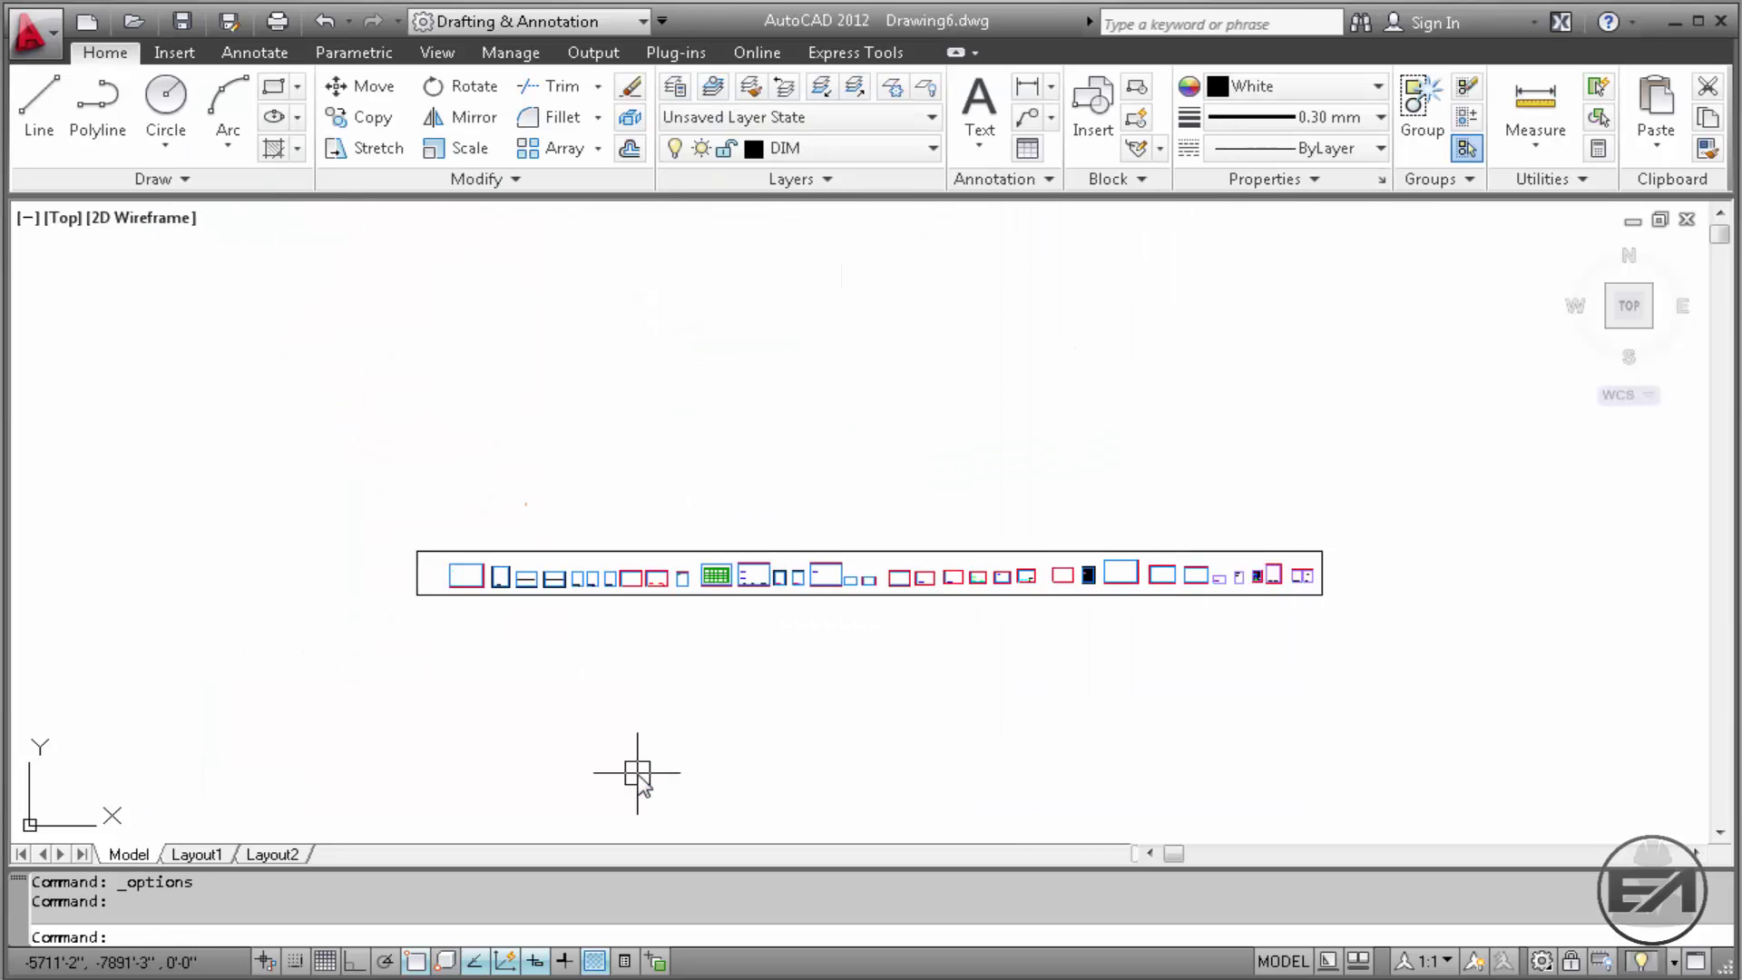
Discard Drawing6 unsaved and start Drawing7 via QNEW from the e a default template
left_click(1687, 219)
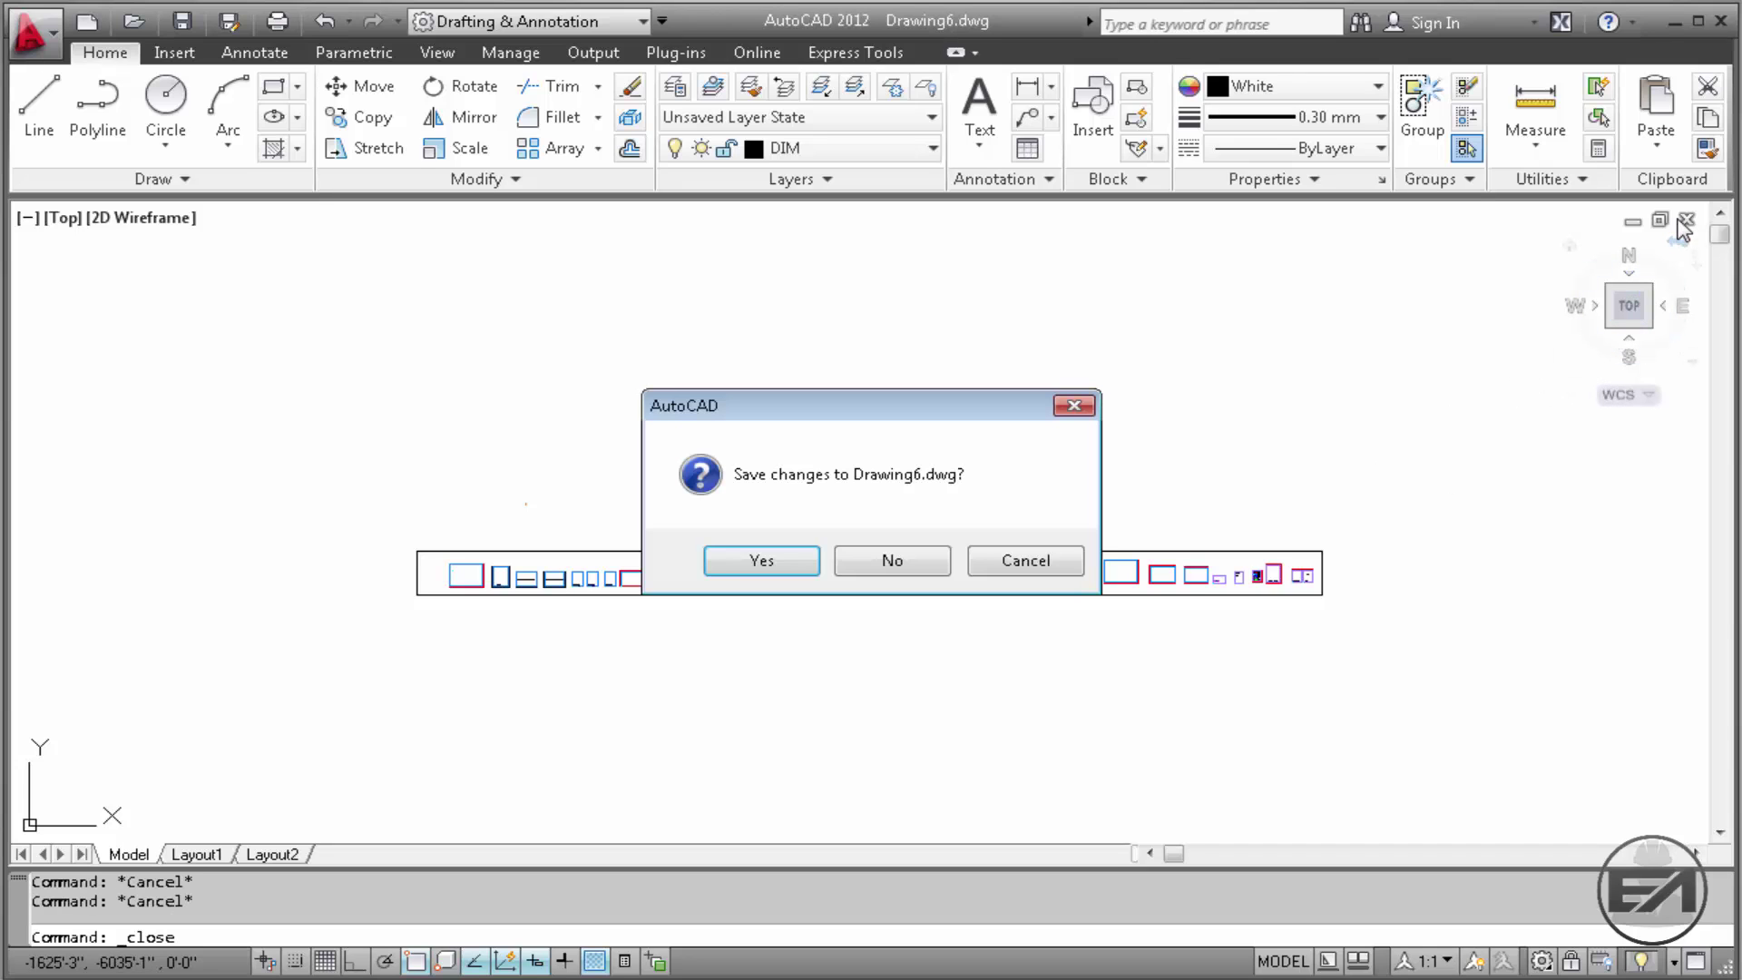
left_click(892, 561)
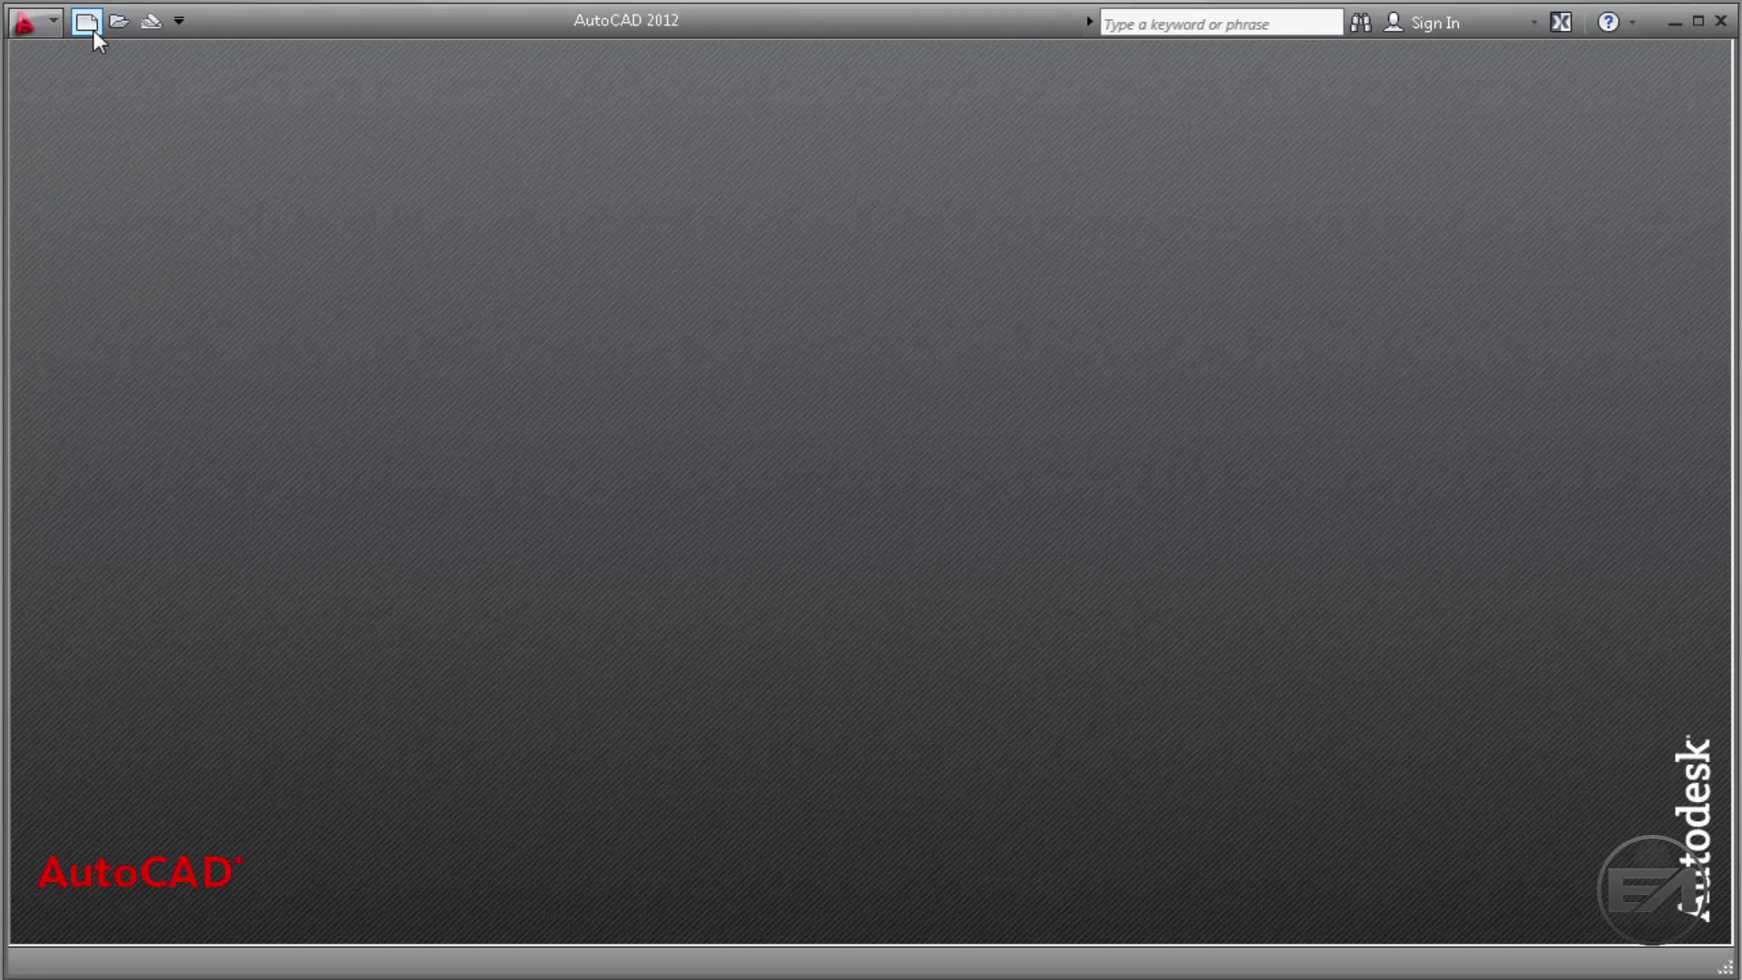
left_click(89, 24)
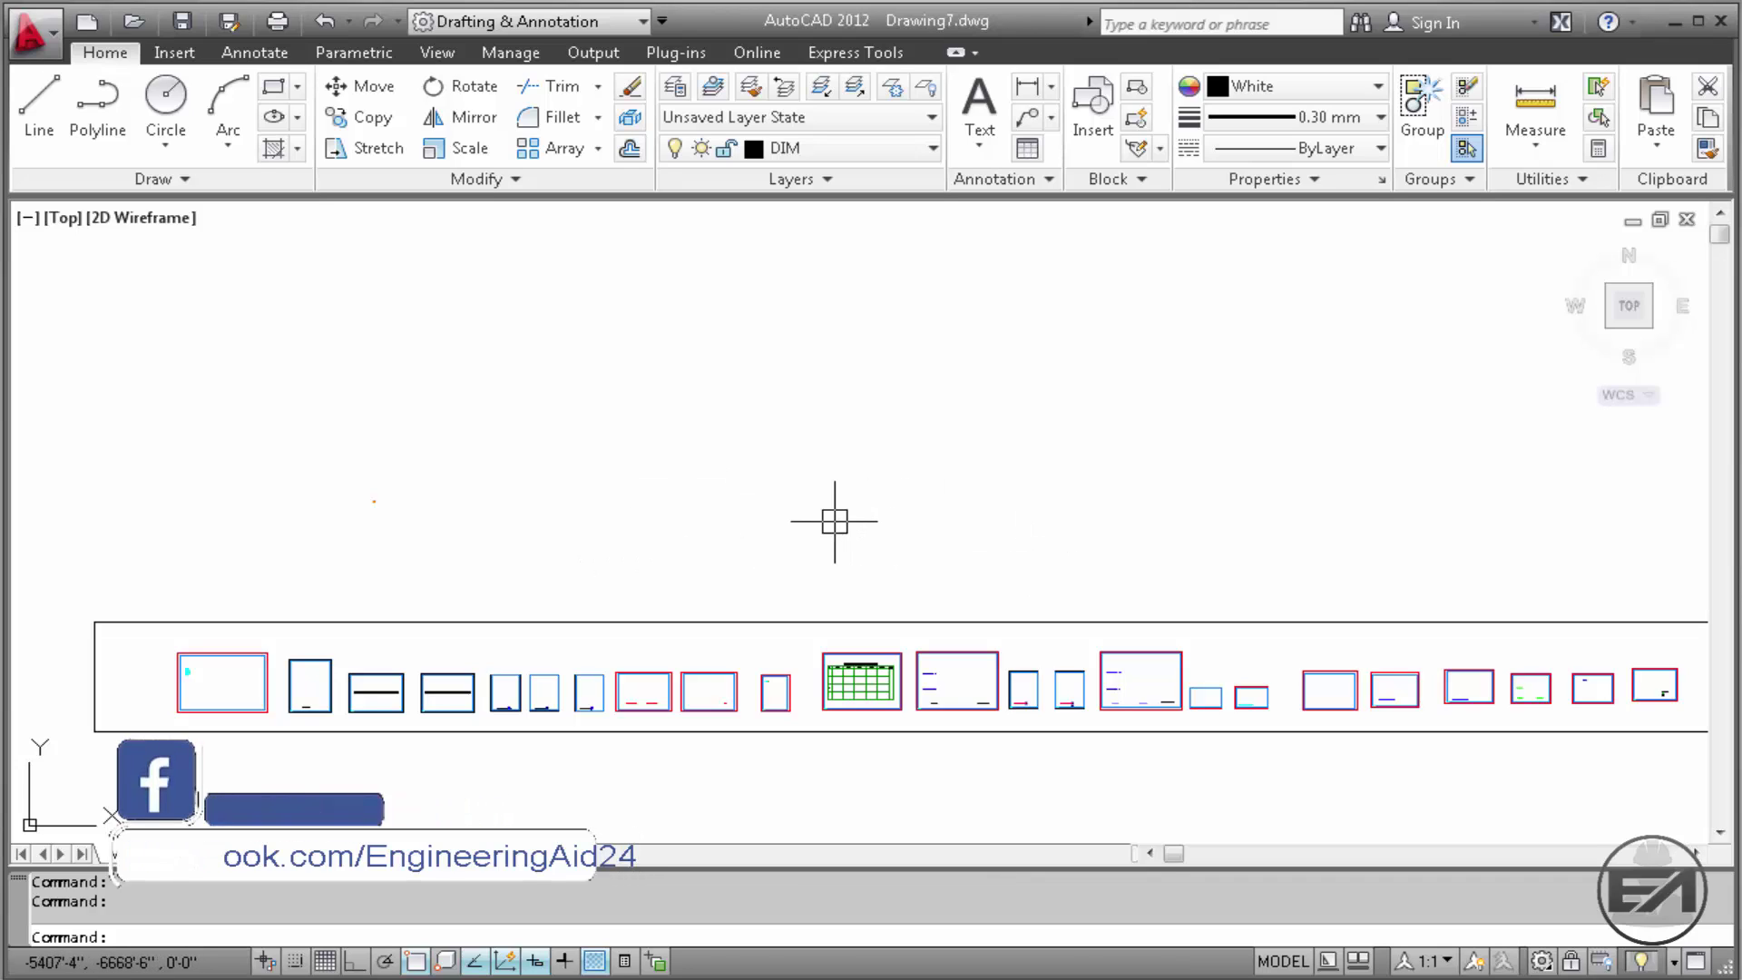
left_click(765, 406)
left_click(818, 429)
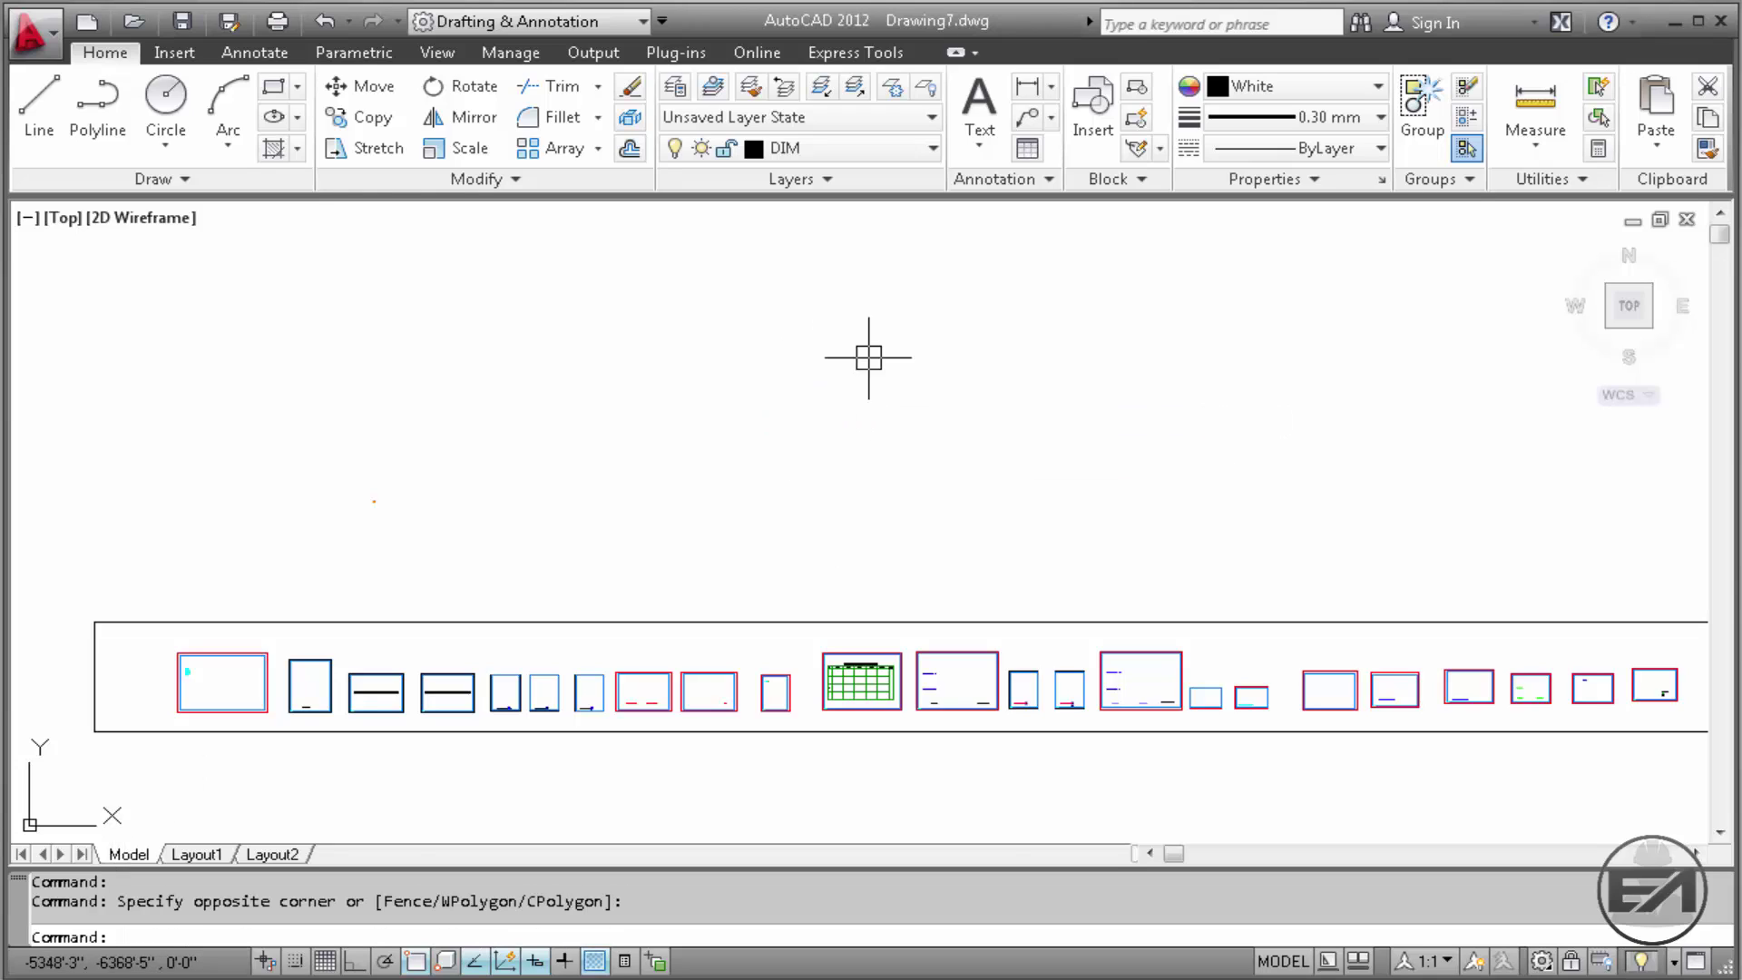
Remove e a.dwt from the QNEW default template setting in Options and apply the change
right_click(921, 423)
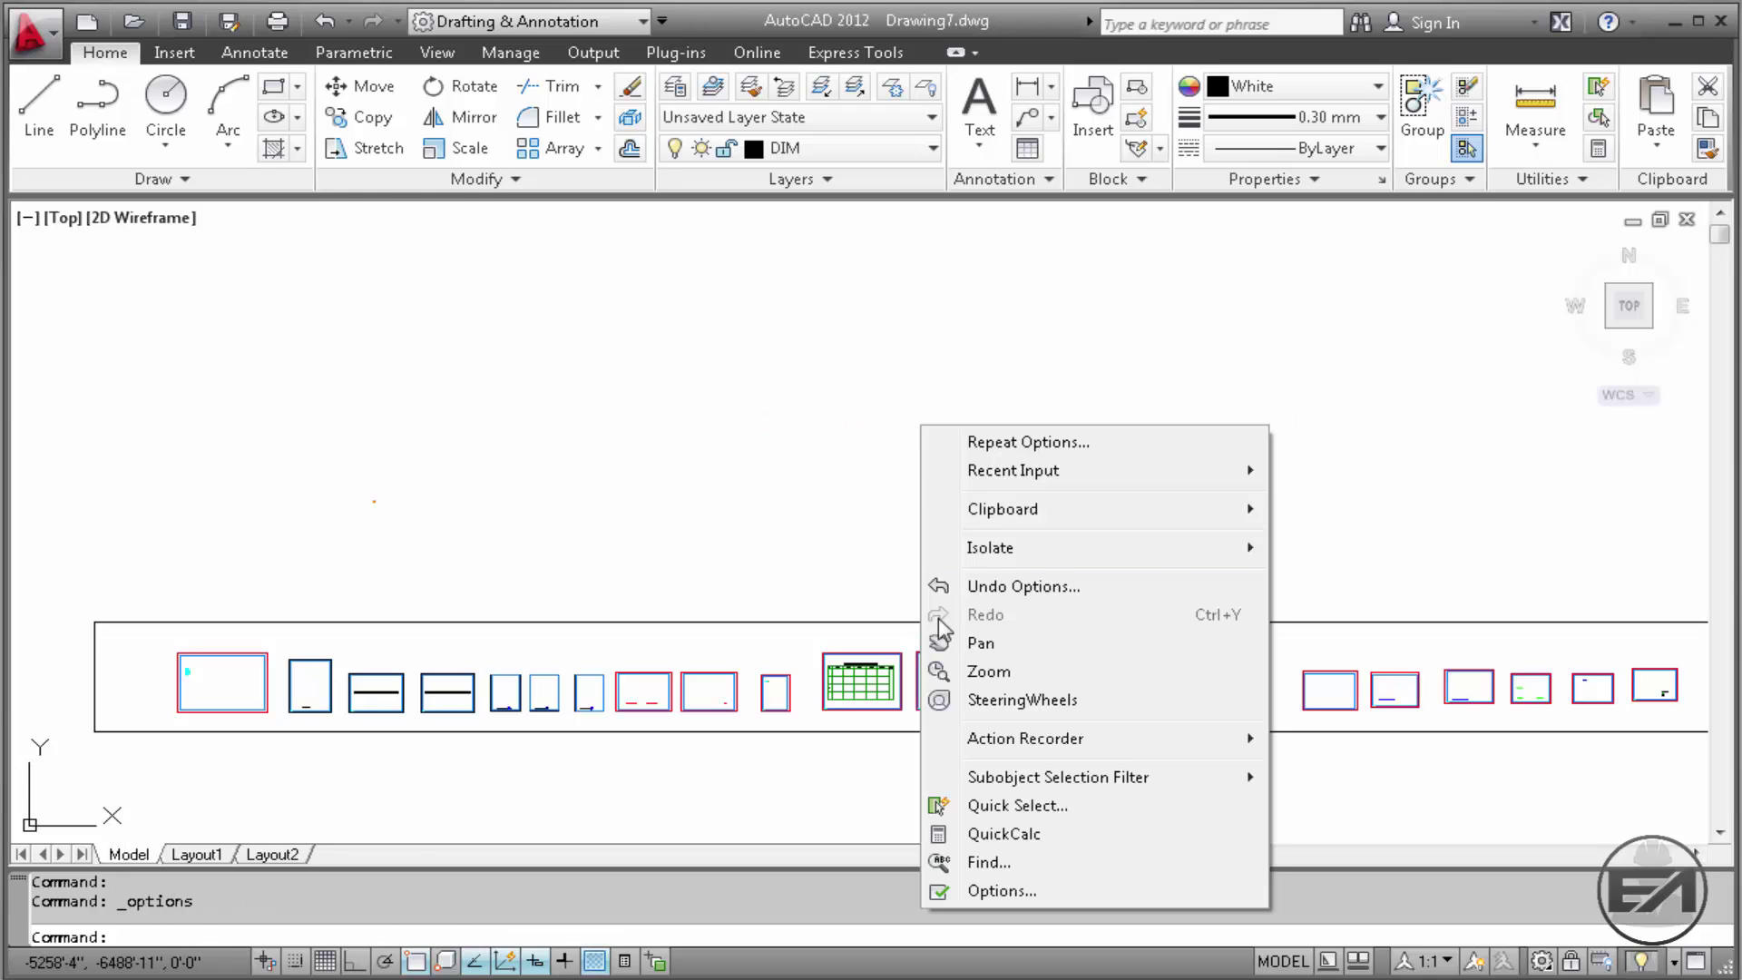
left_click(994, 887)
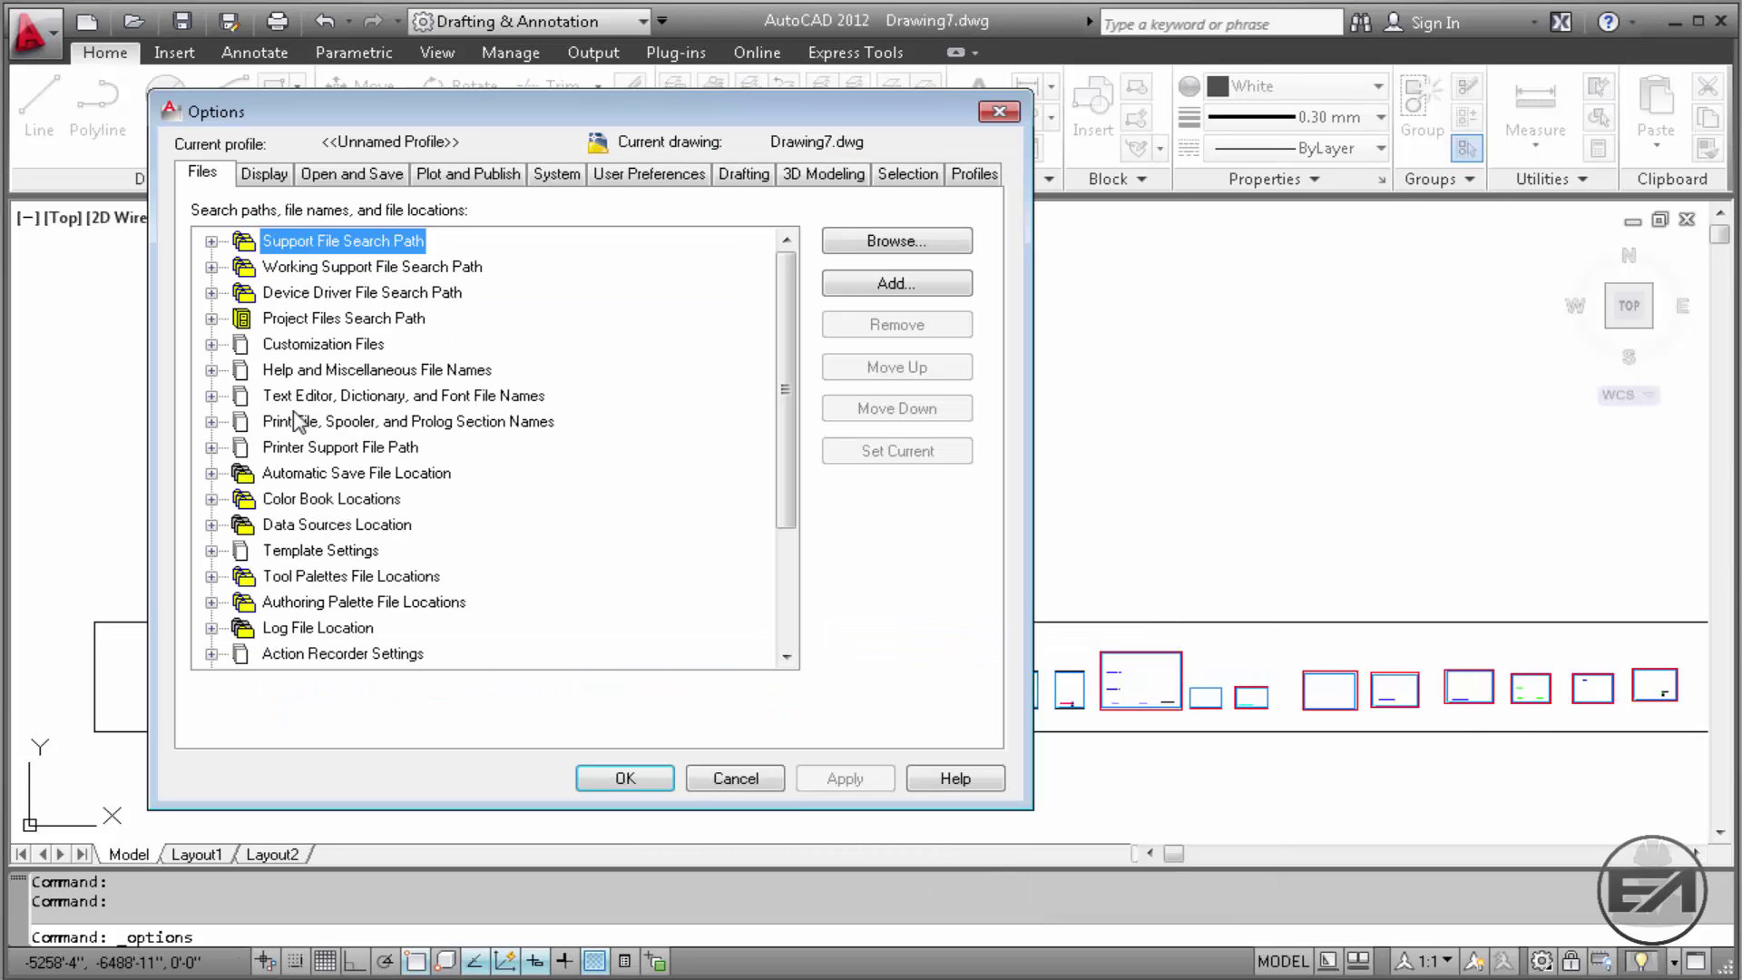
left_click(210, 551)
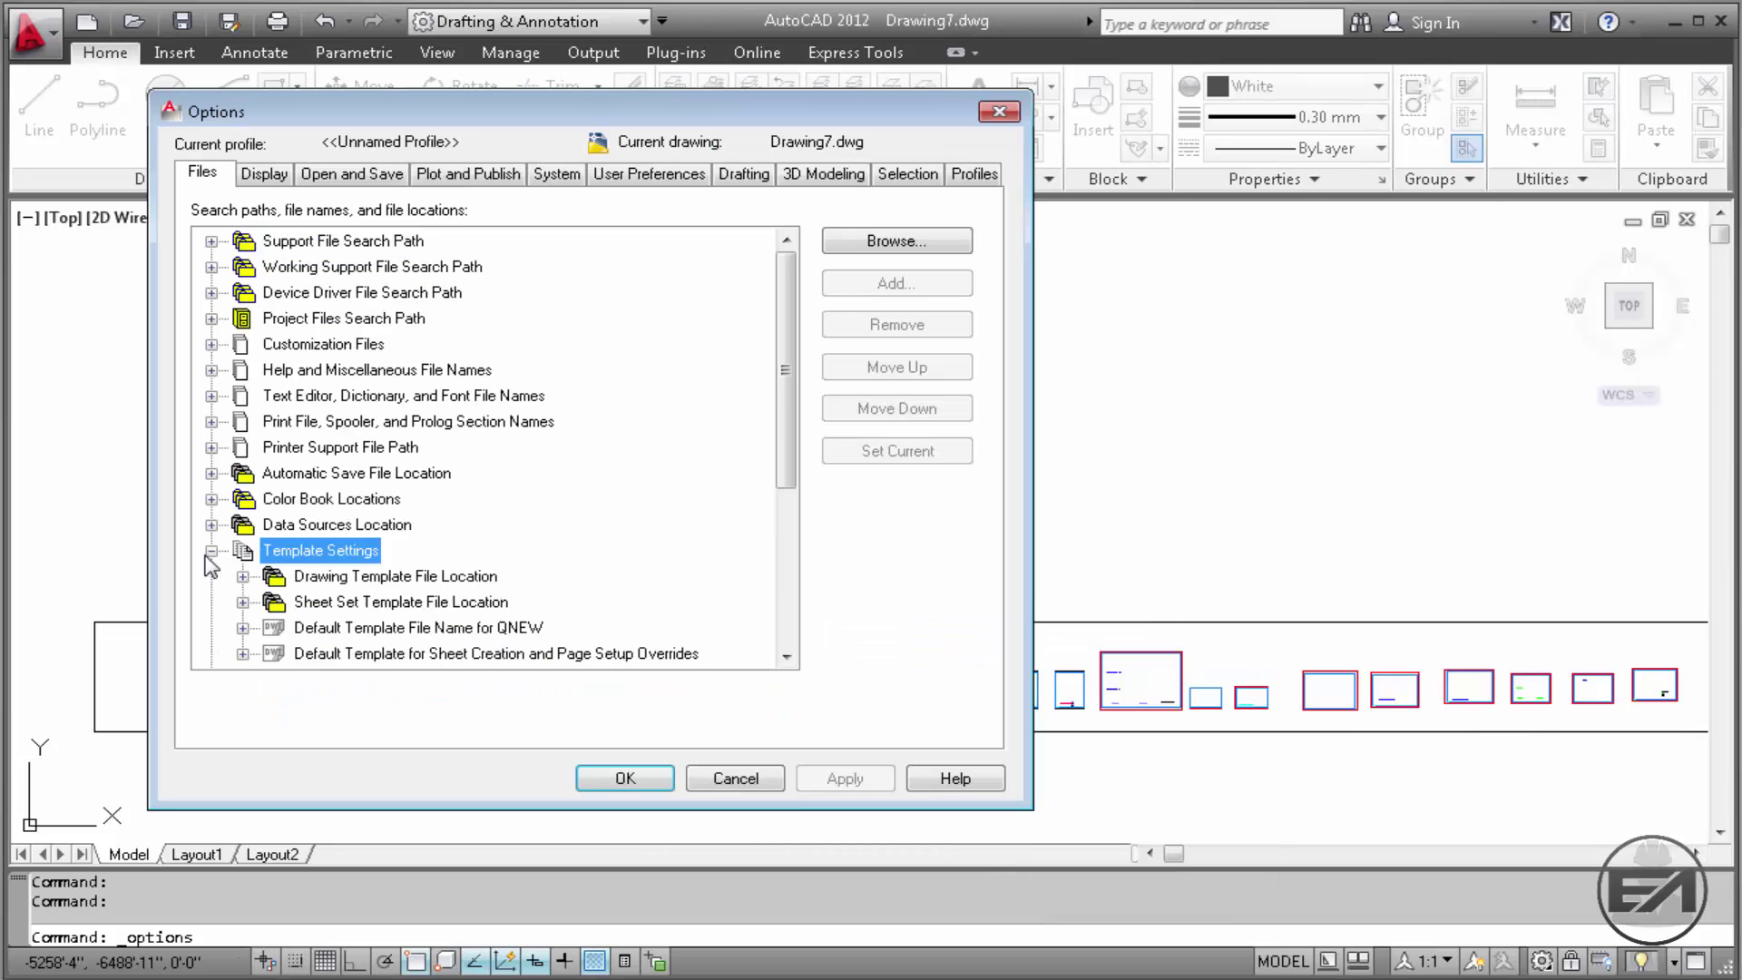
scroll(367, 521, "down", 1)
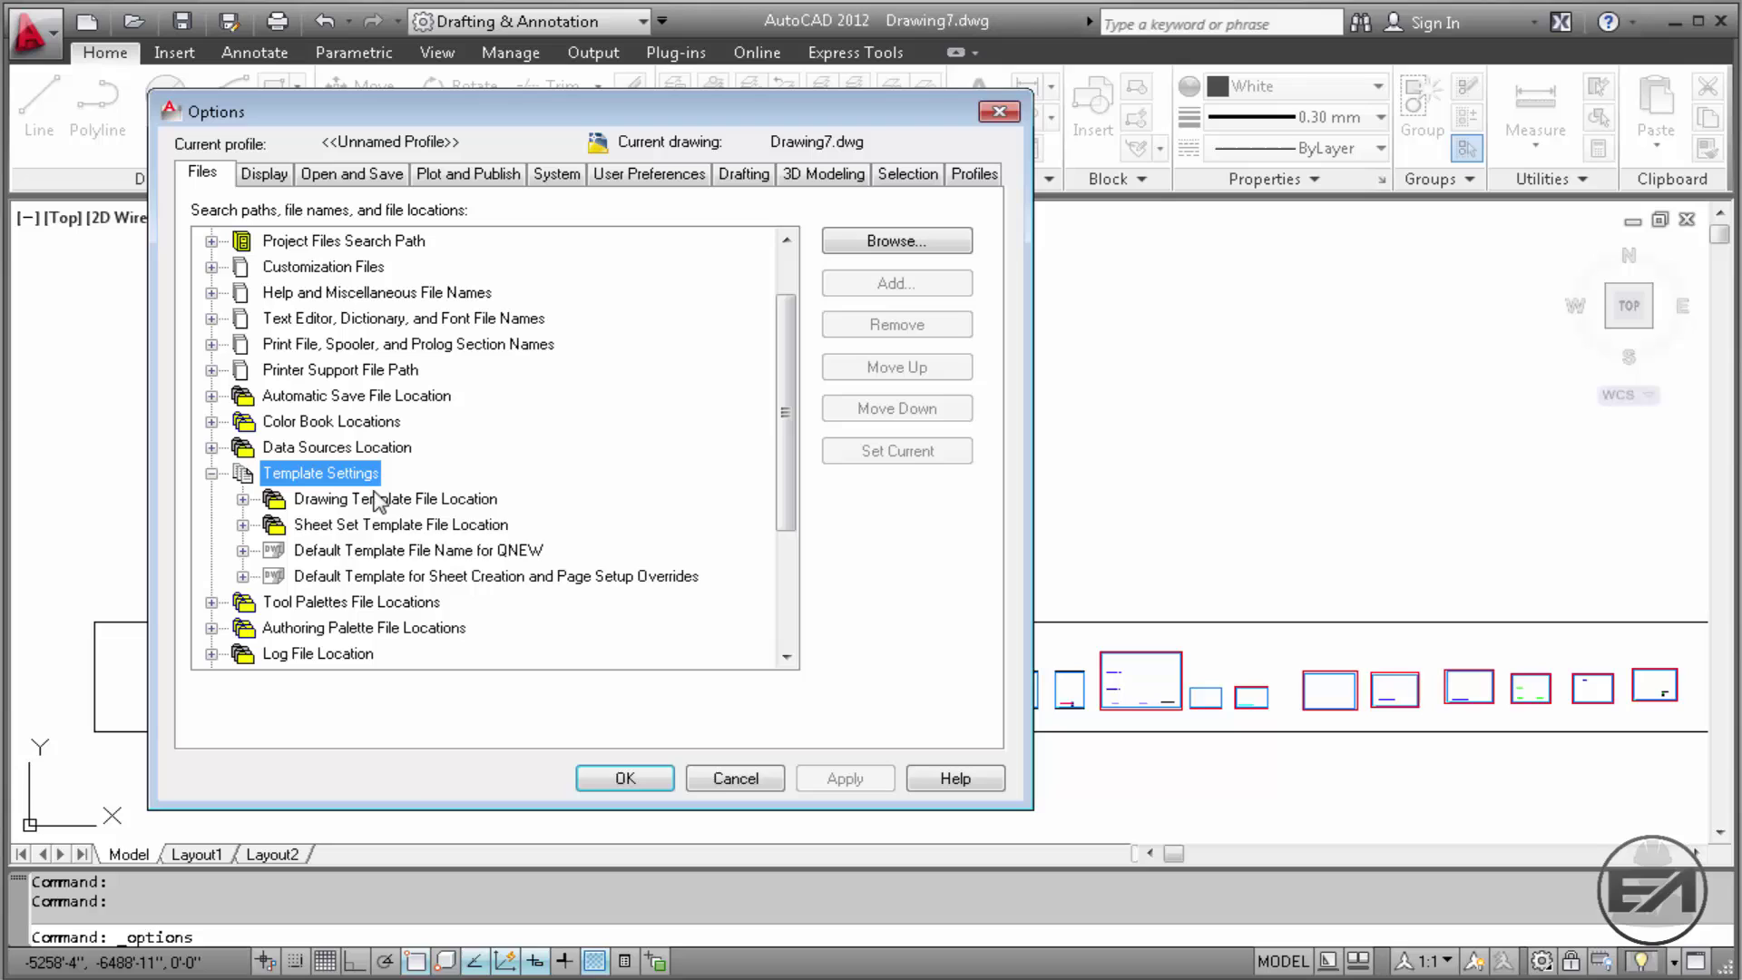
double_click(263, 553)
left_click(381, 576)
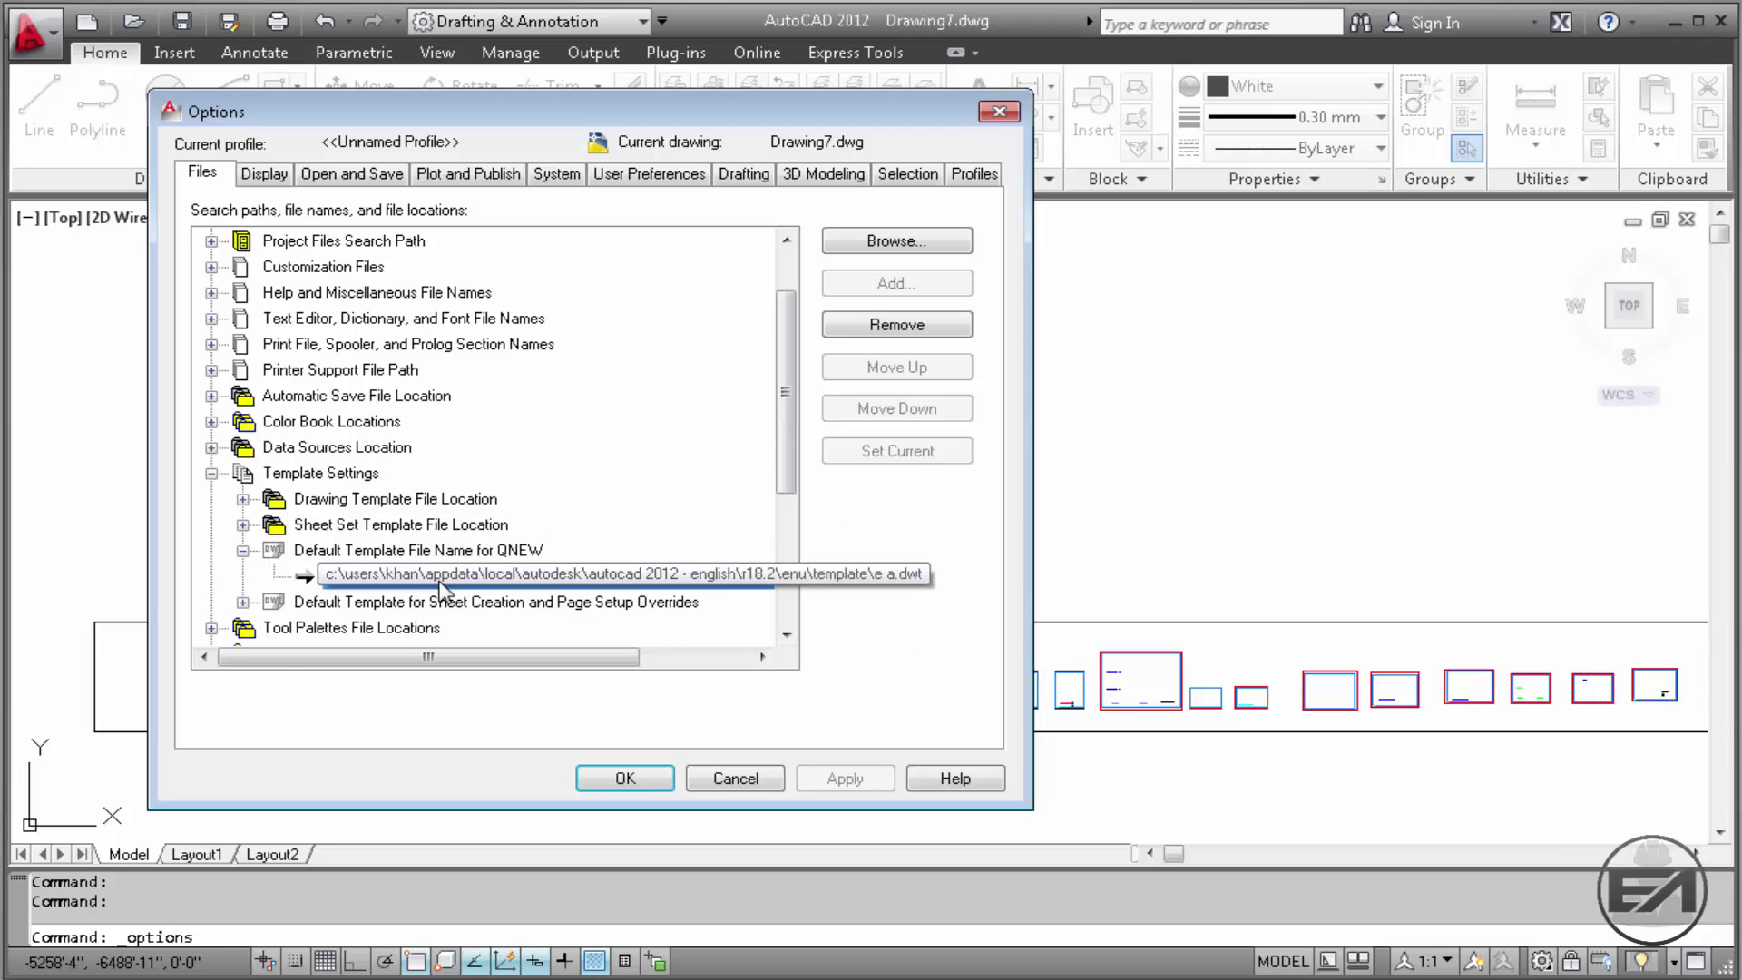
left_click(915, 341)
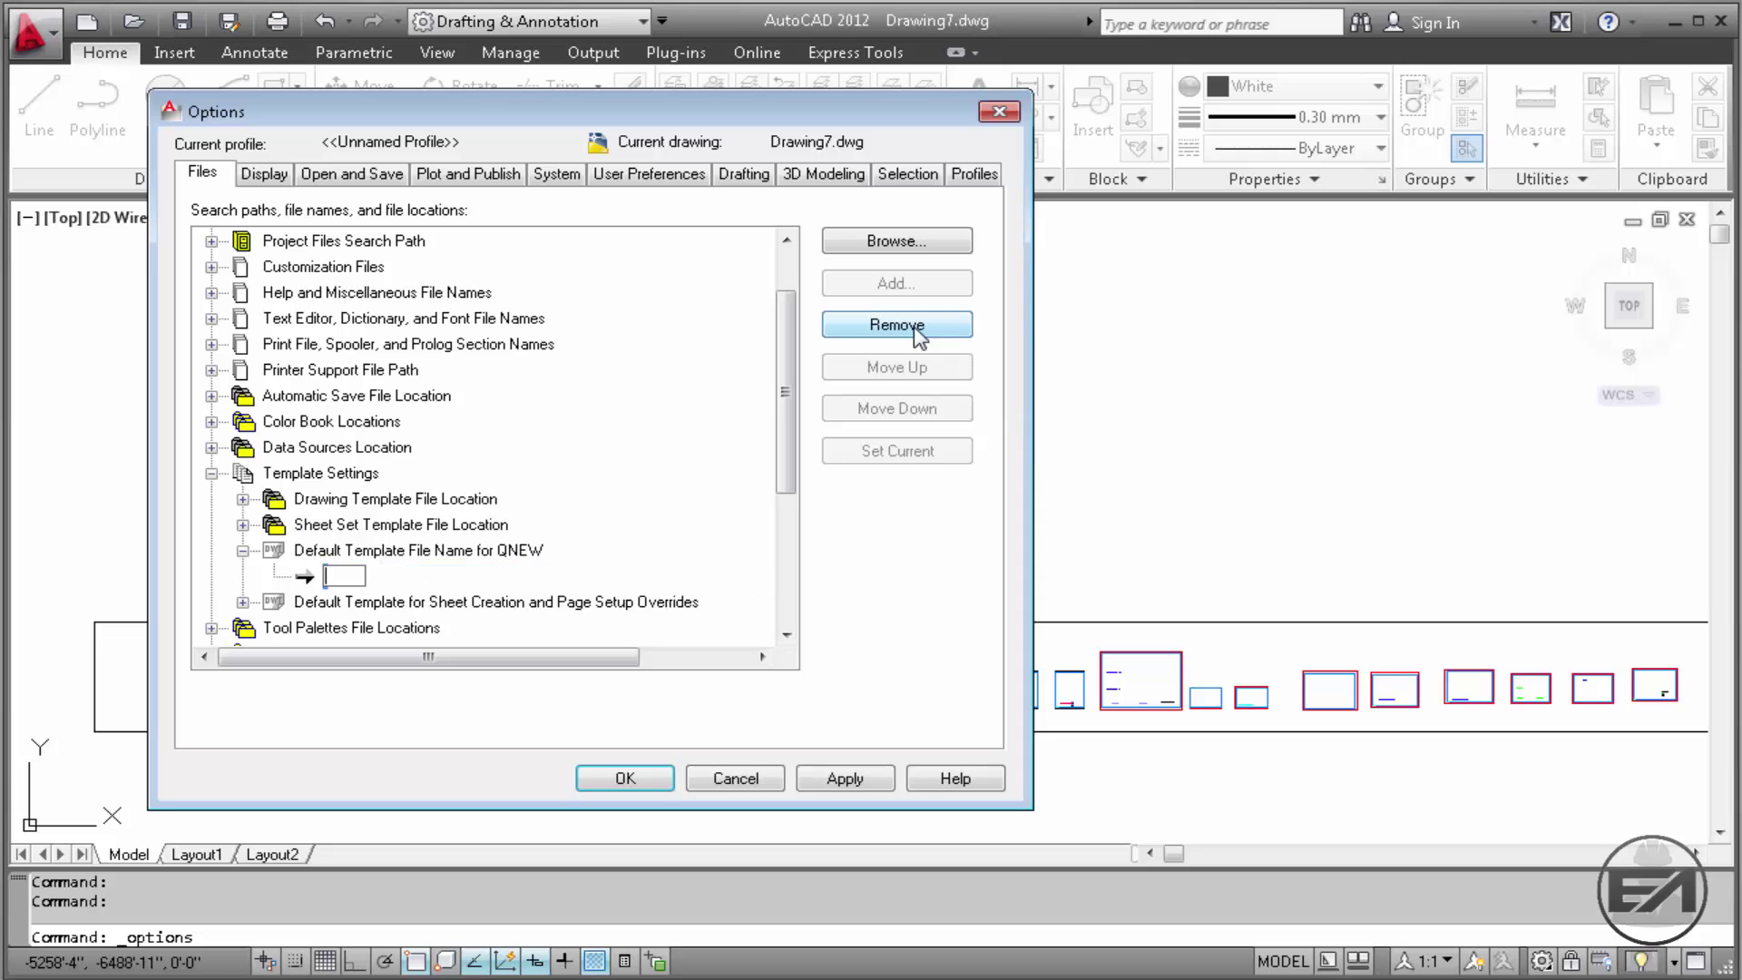
left_click(841, 781)
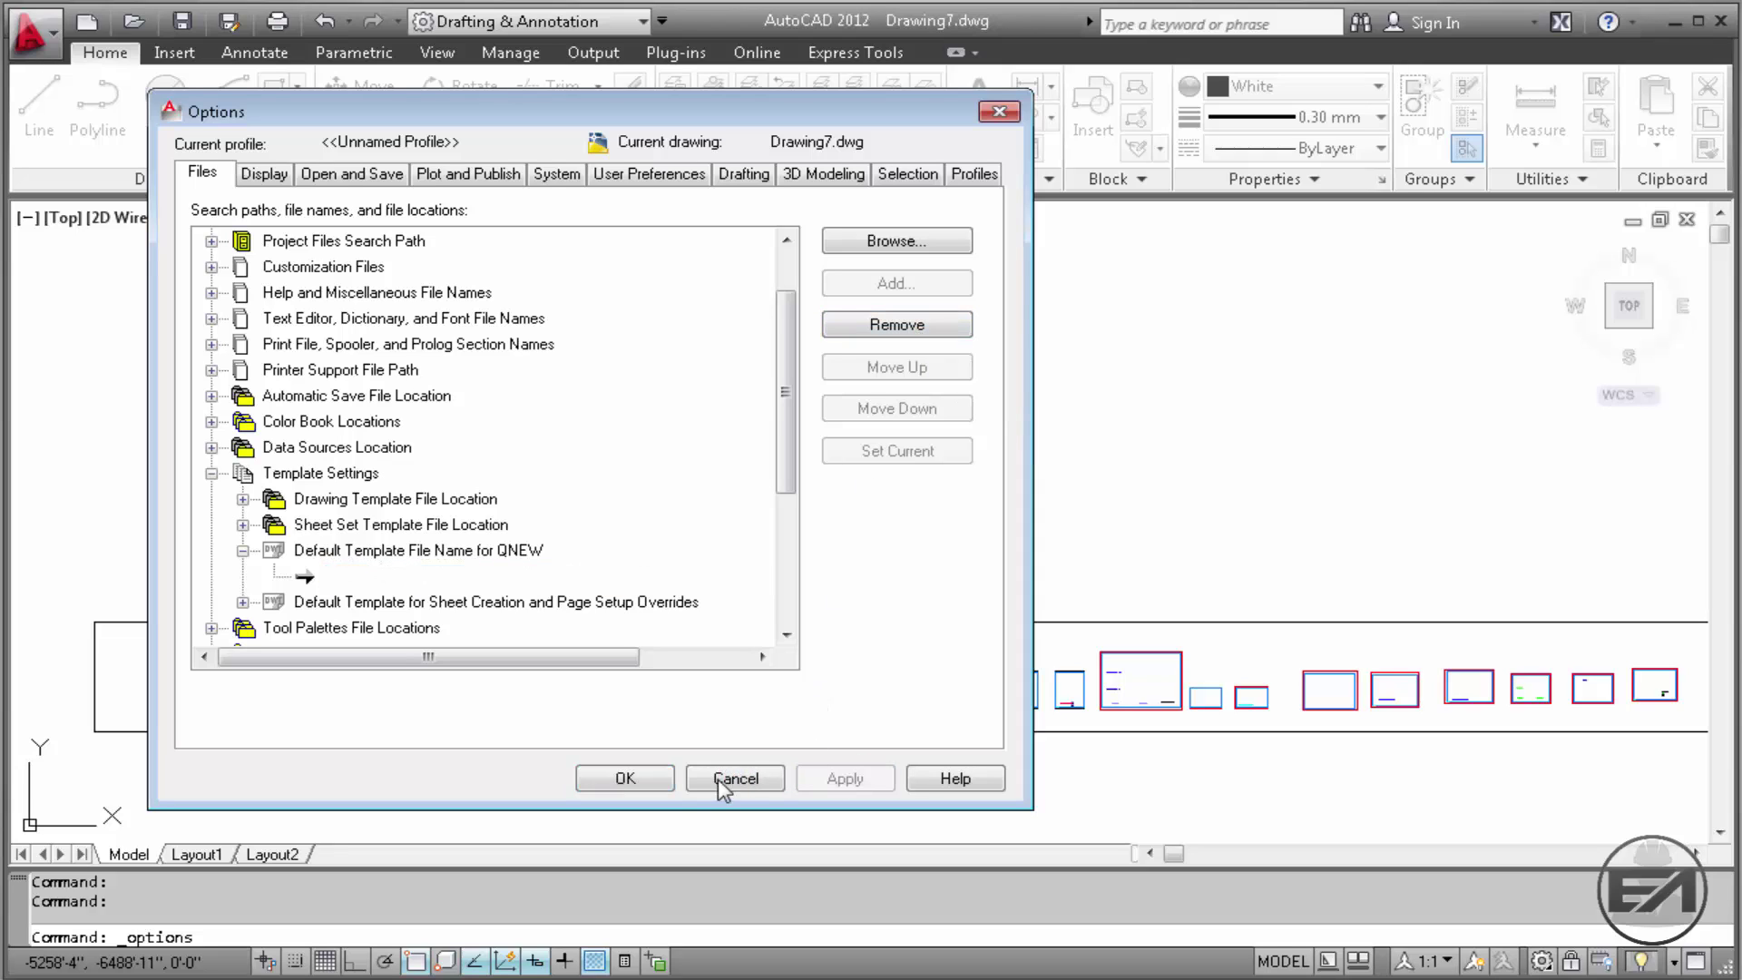
left_click(651, 778)
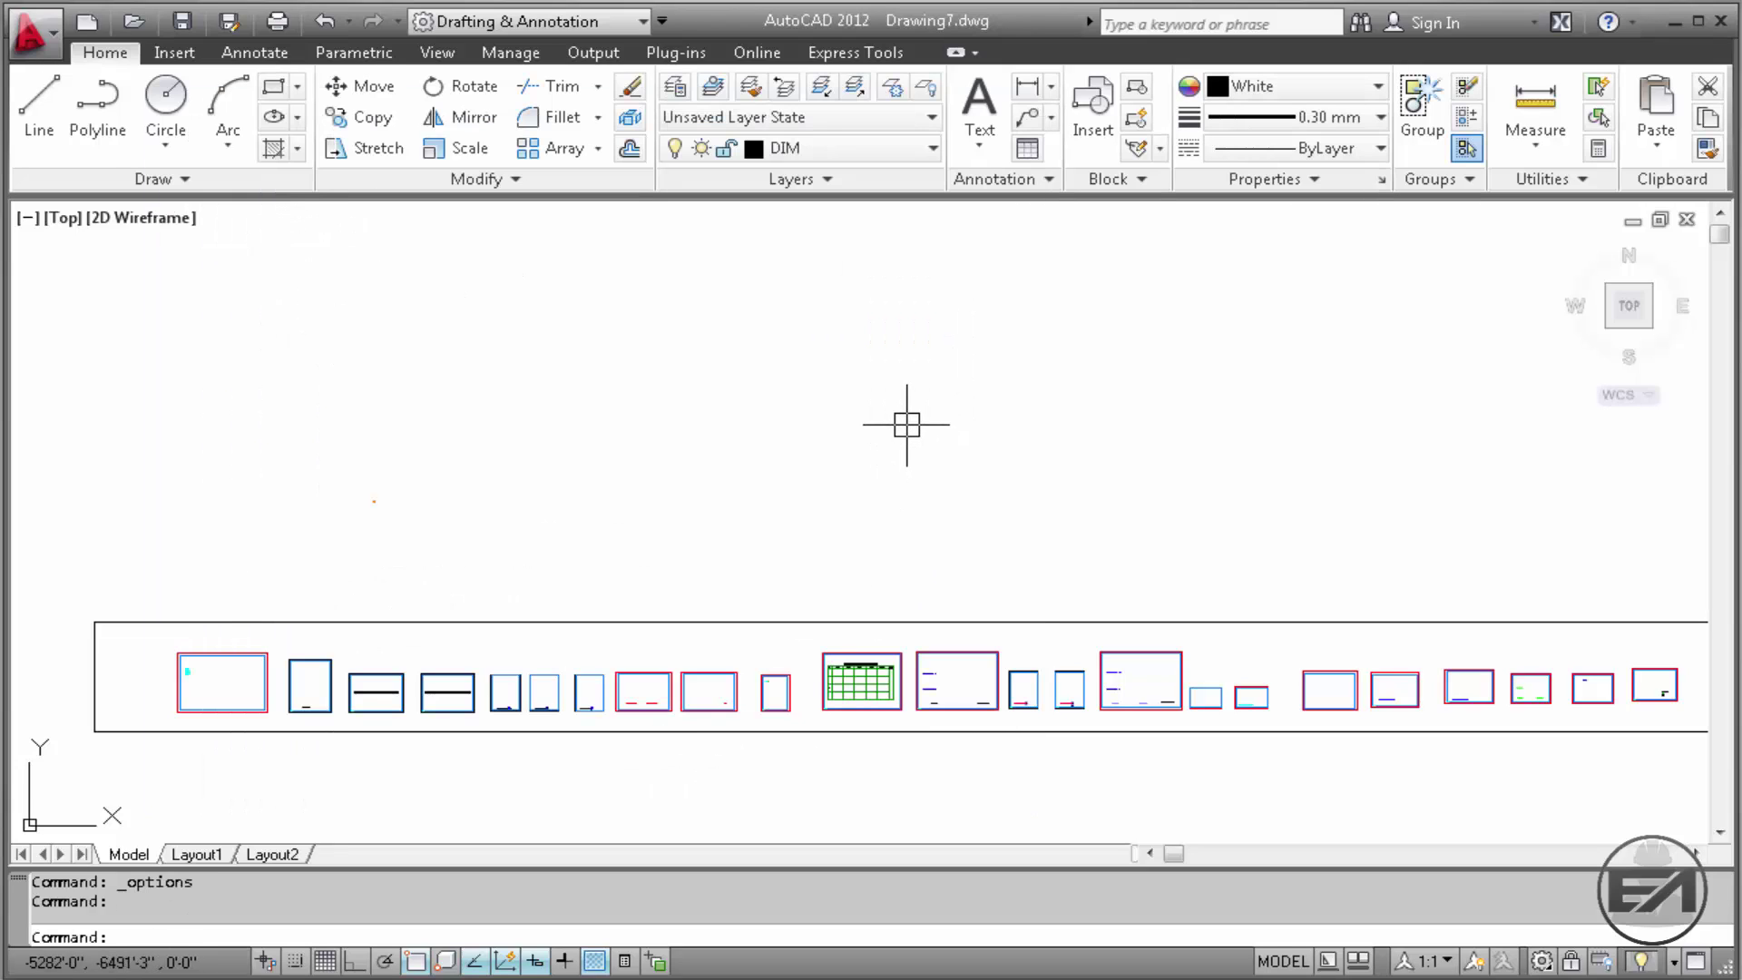
left_click(87, 21)
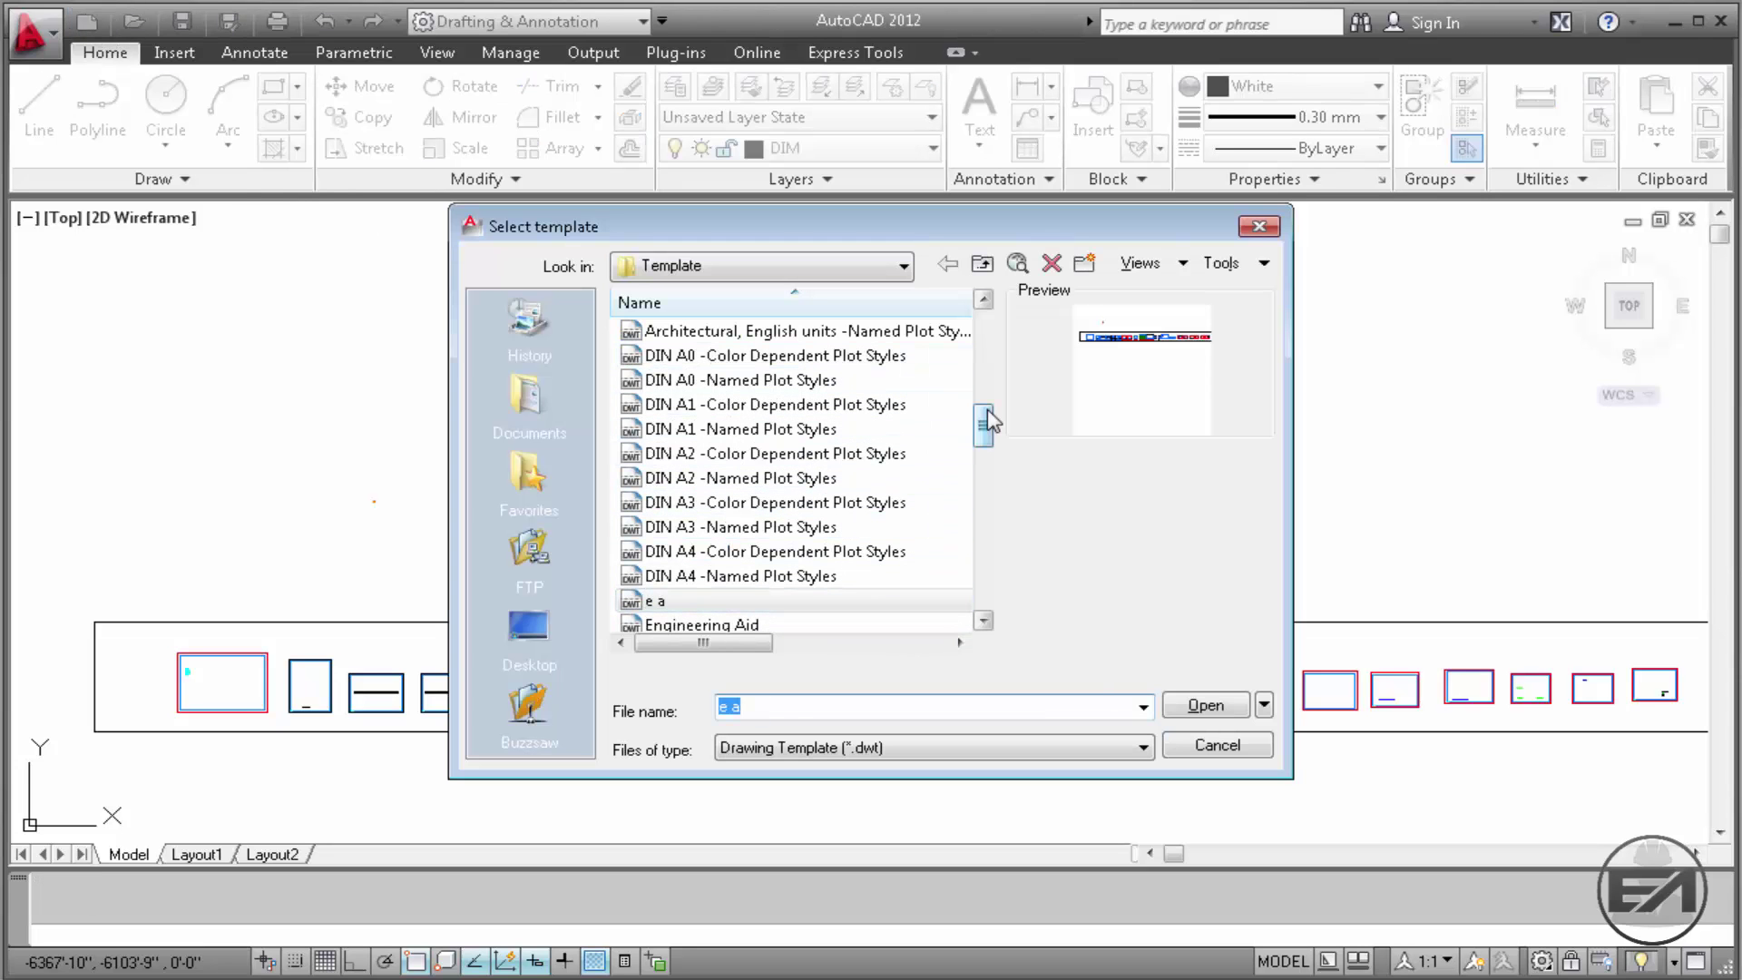
left_click_drag(989, 420, 990, 452)
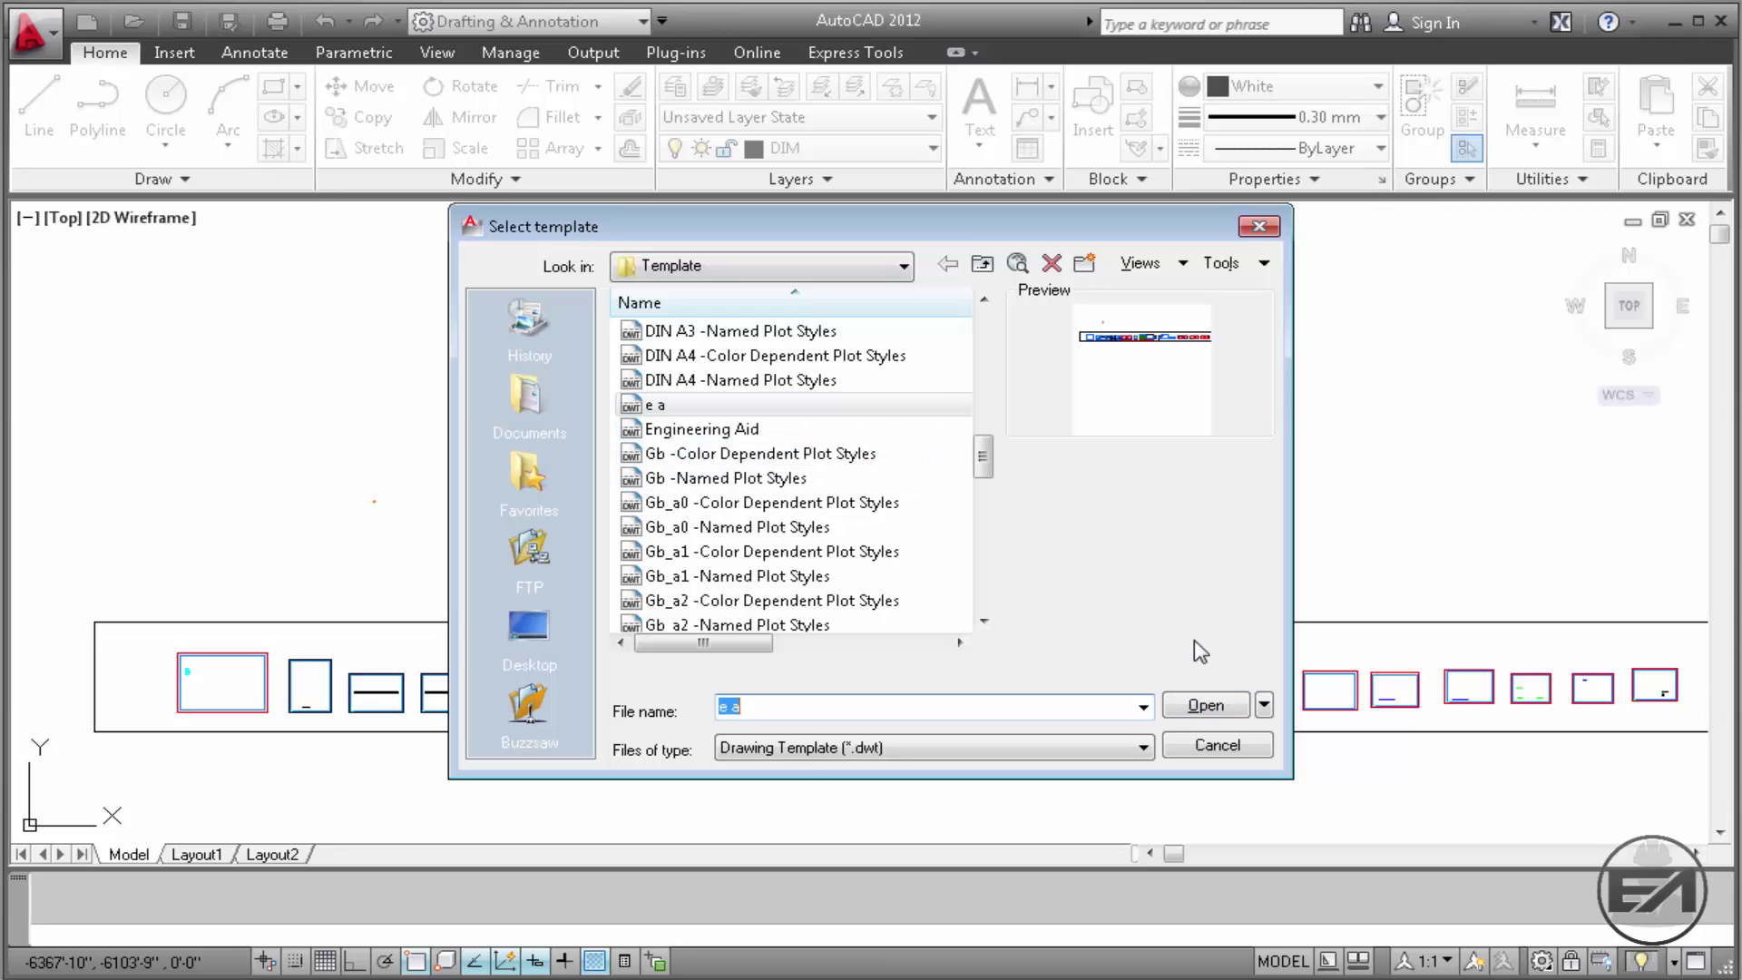
key("Return")
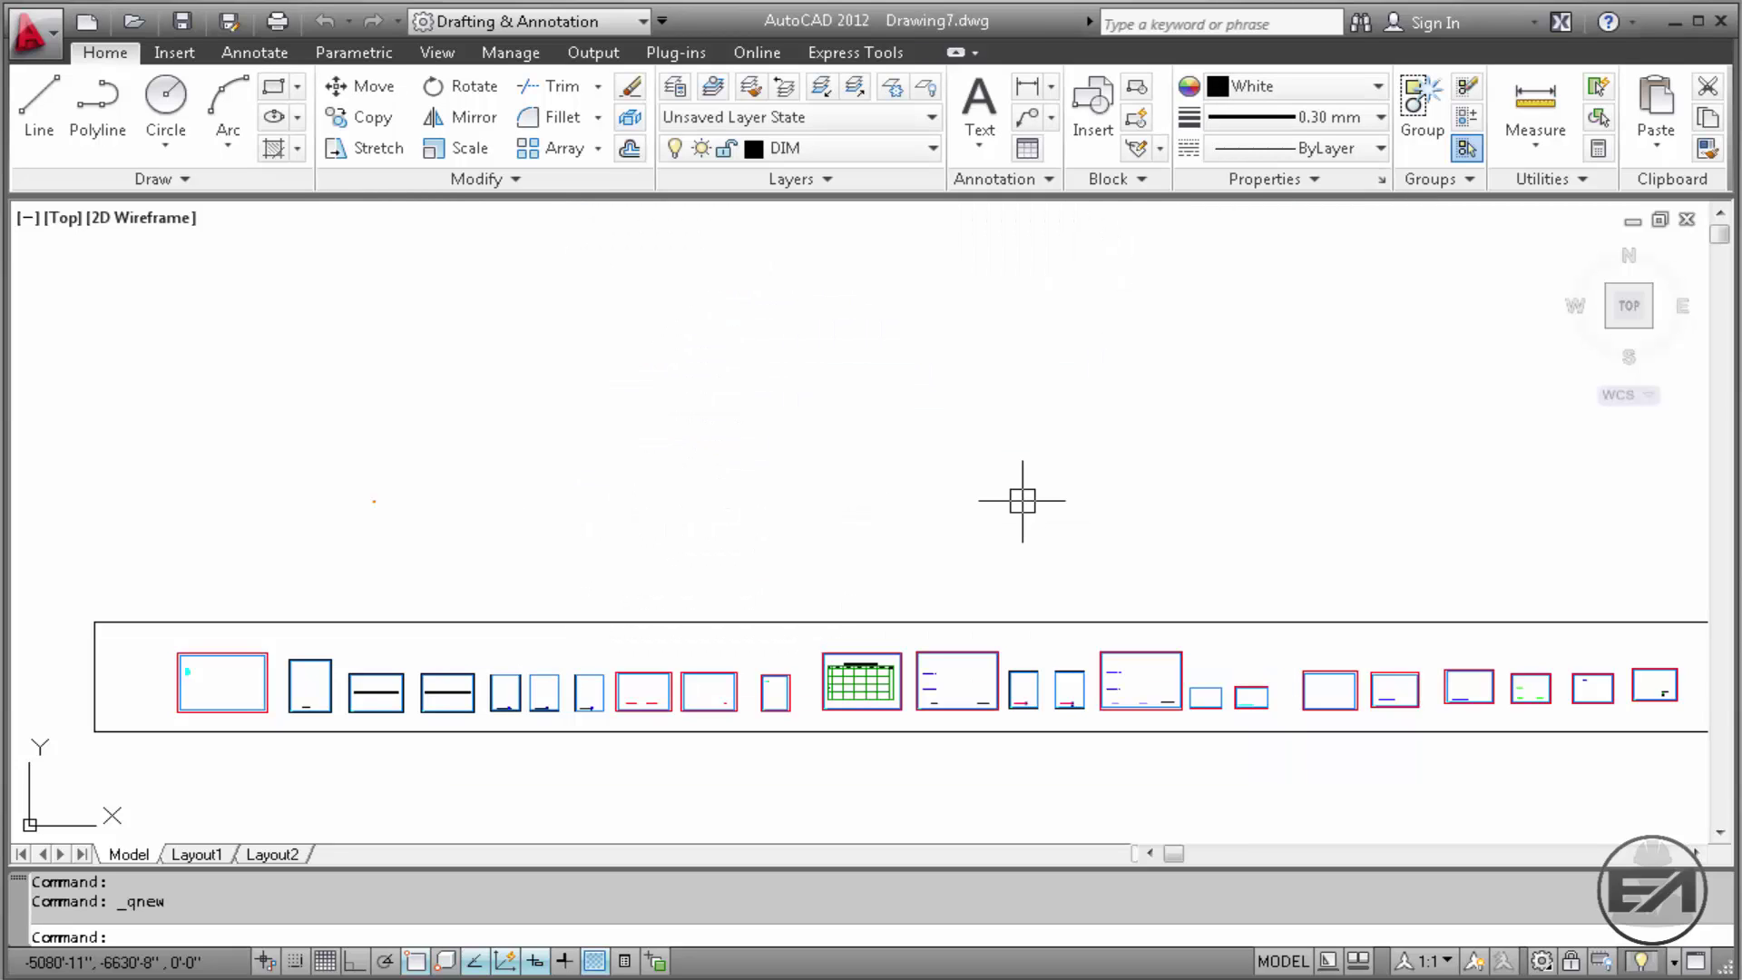